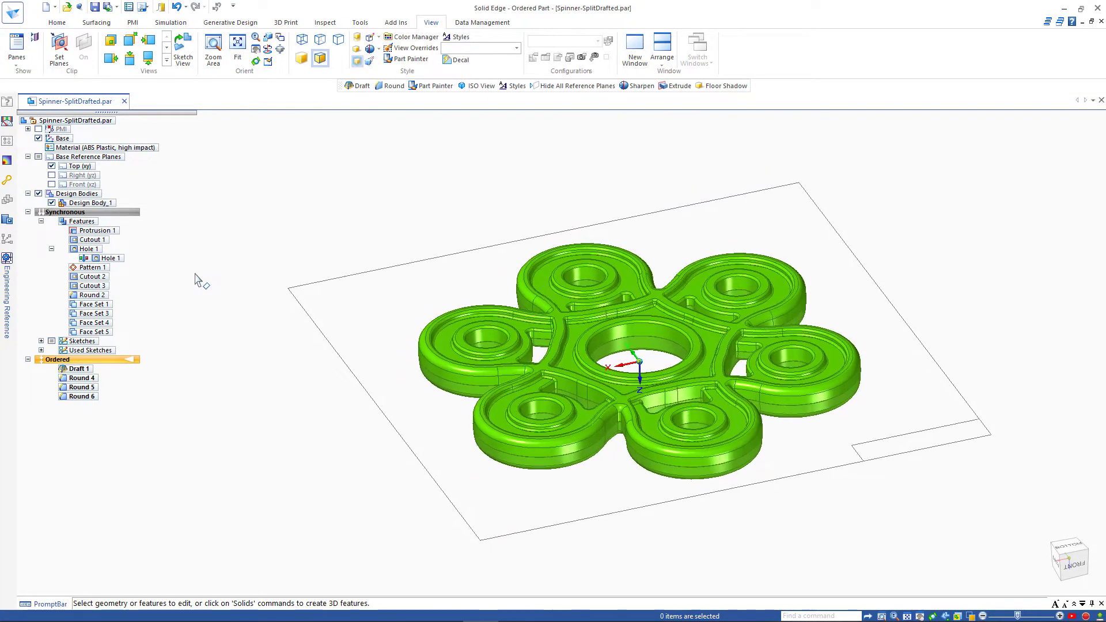
- Add a new part body named Core, naming the initial spinner body Part
left_click(57, 21)
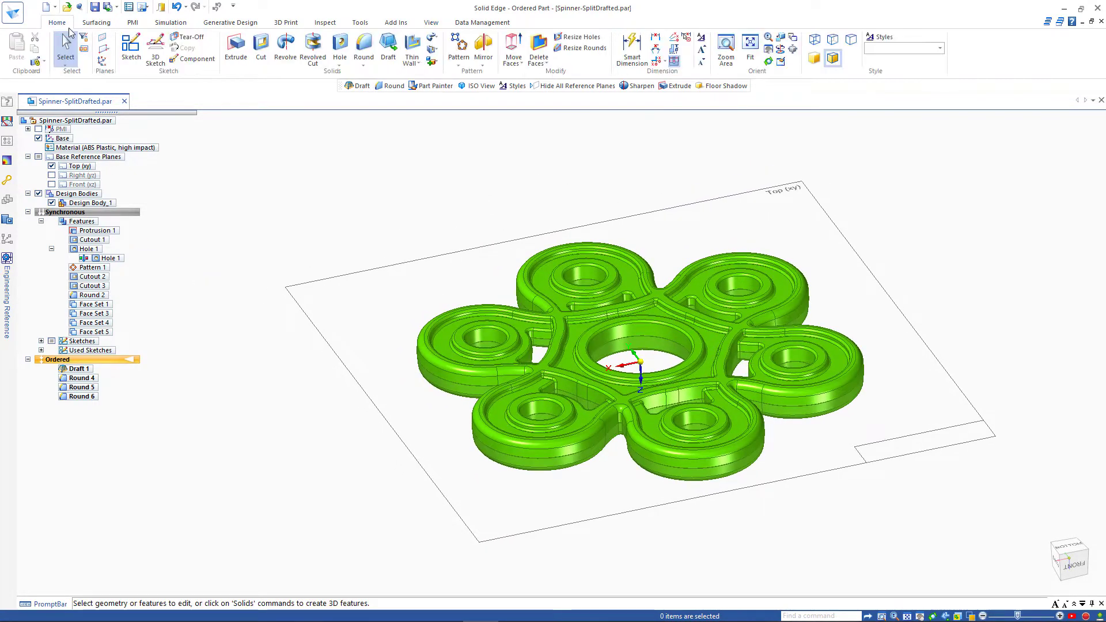
left_click(436, 64)
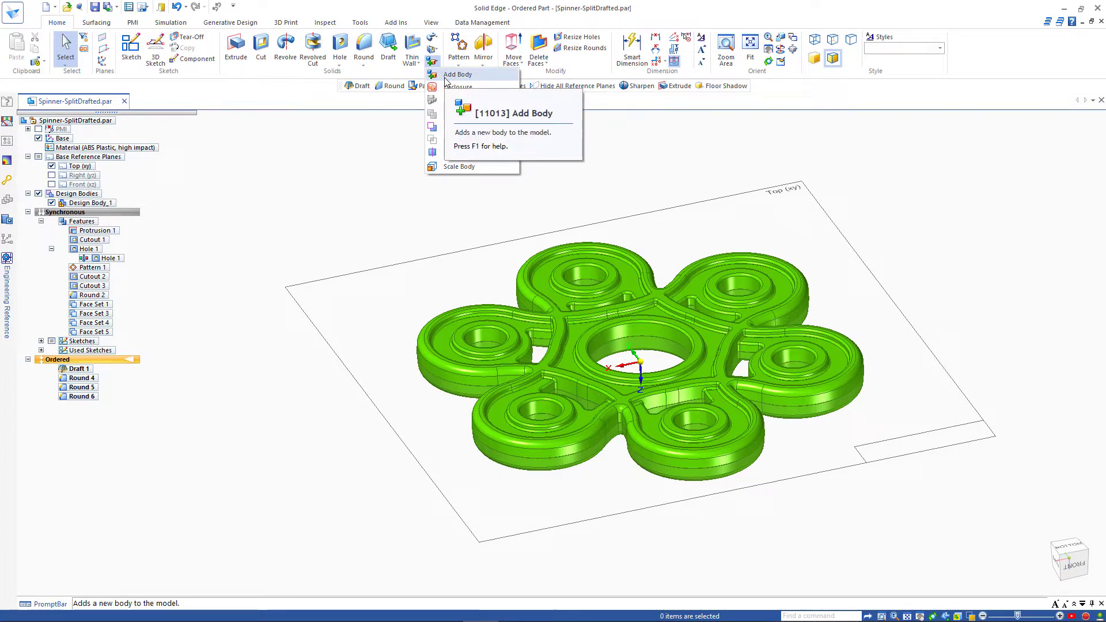
left_click(450, 75)
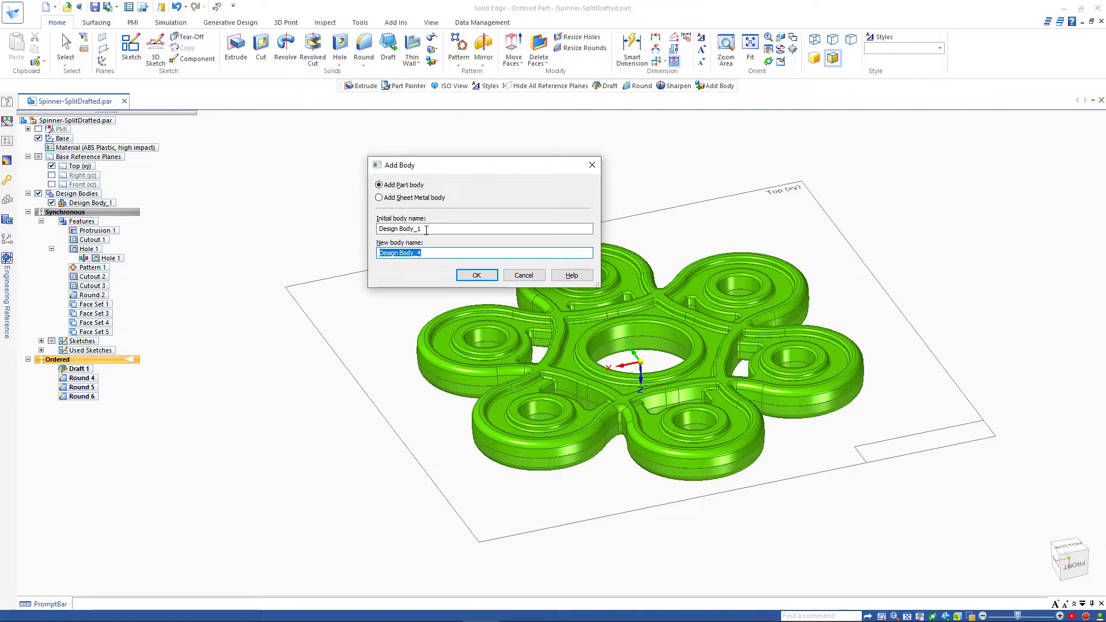
left_click_drag(426, 229, 361, 238)
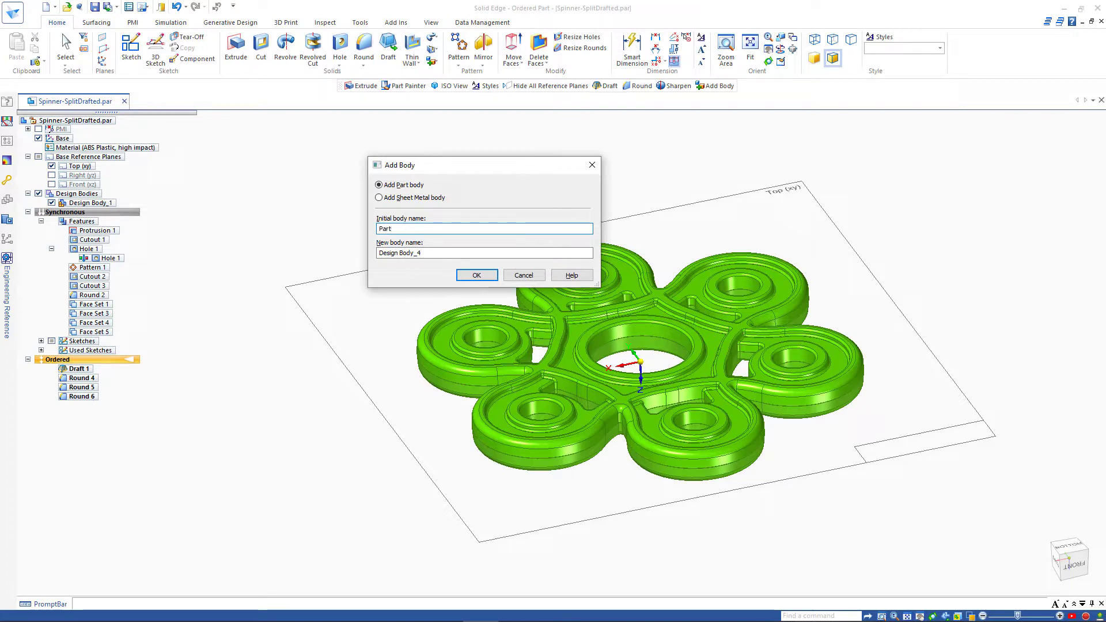
left_click_drag(427, 253, 339, 250)
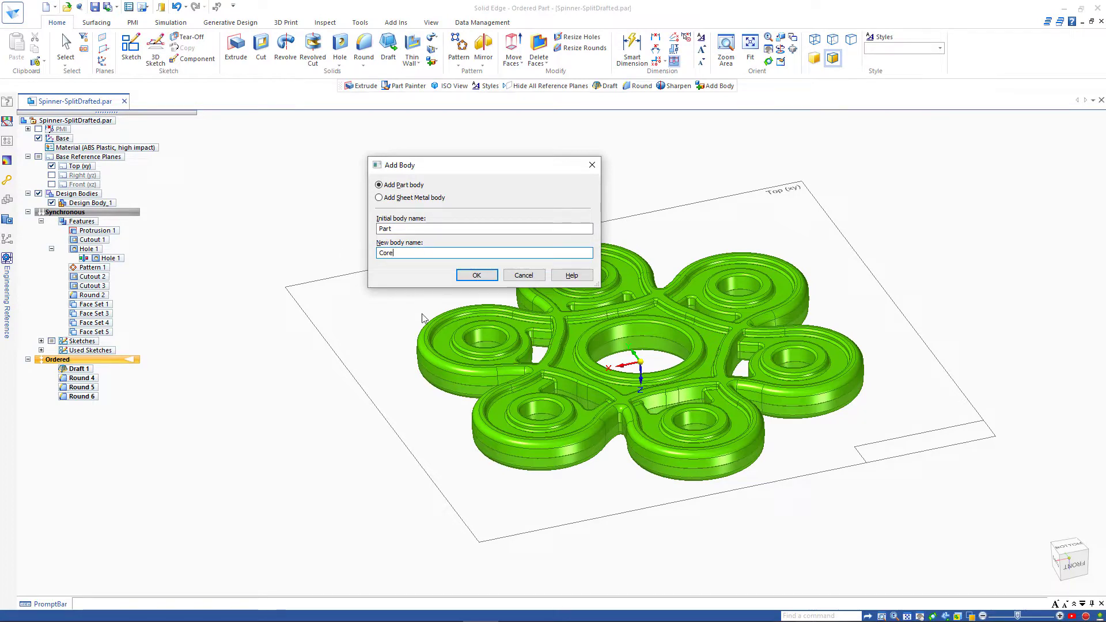
left_click(476, 275)
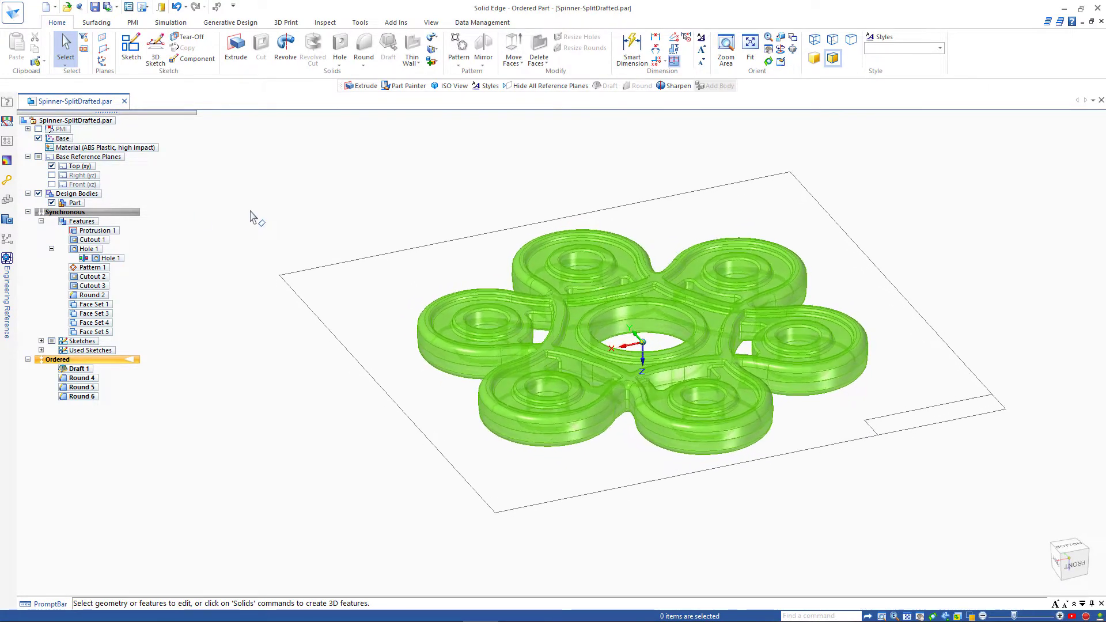
- Start an extrusion on the Top (xy) plane and sketch a 110 by 110 mm square at 0° centred on the origin
left_click(238, 50)
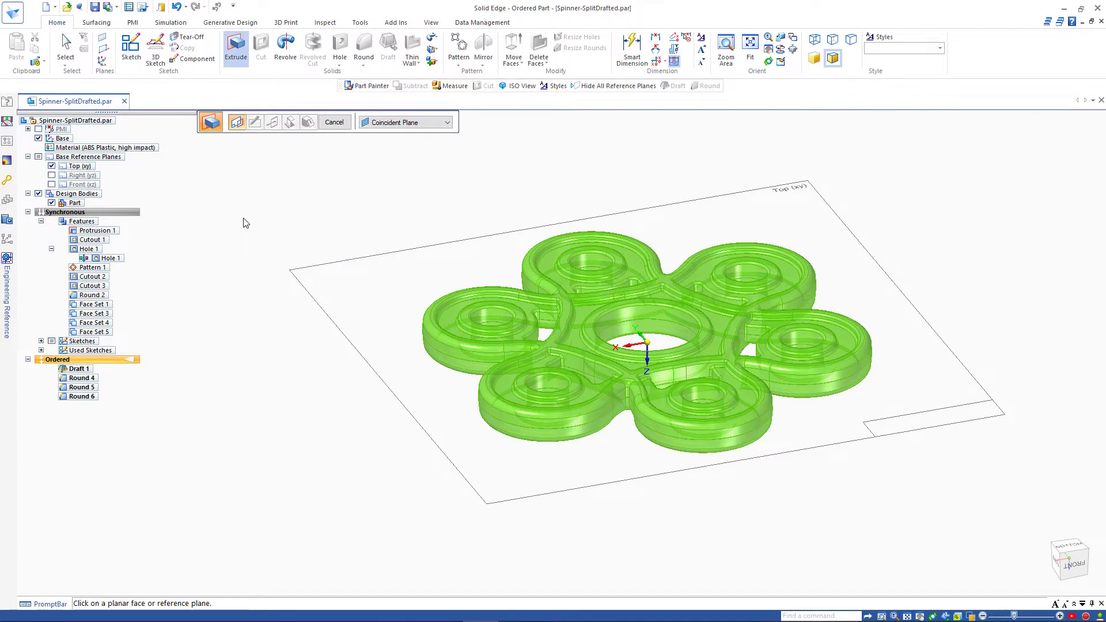
mouse_move(352, 322)
middle_mouse_down()
mouse_move(360, 398)
mouse_move(347, 304)
mouse_move(361, 319)
middle_mouse_up()
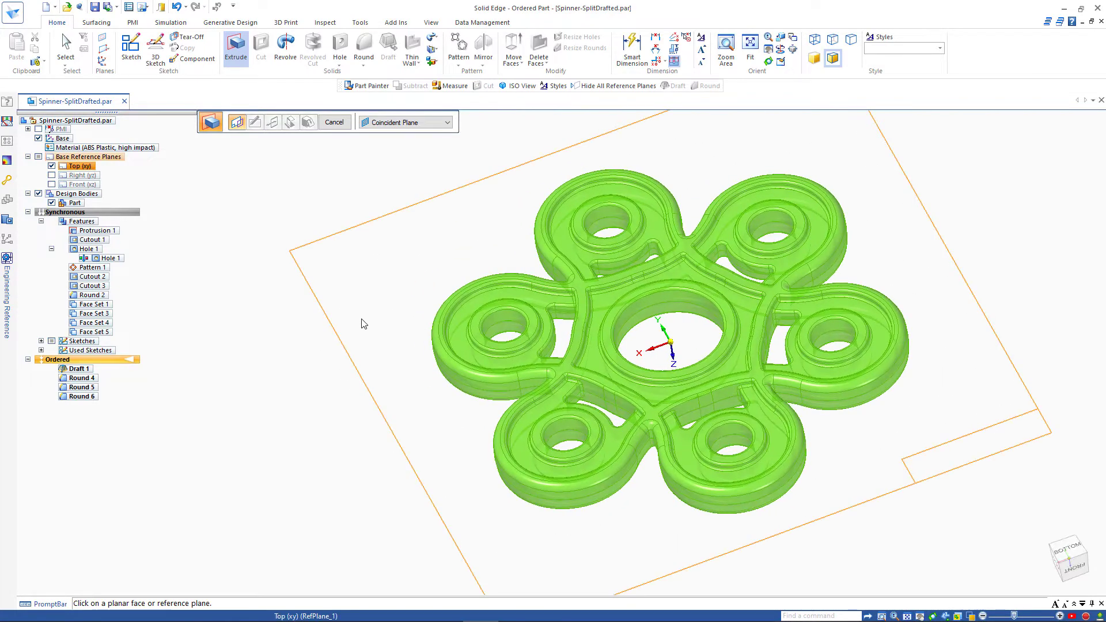
left_click(361, 319)
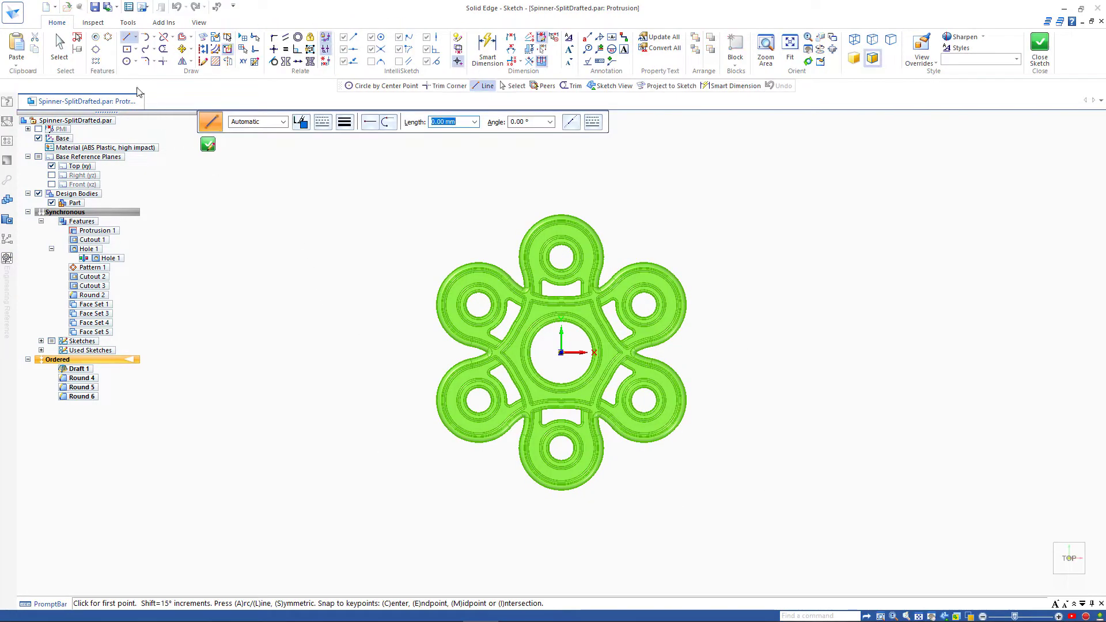
left_click(127, 49)
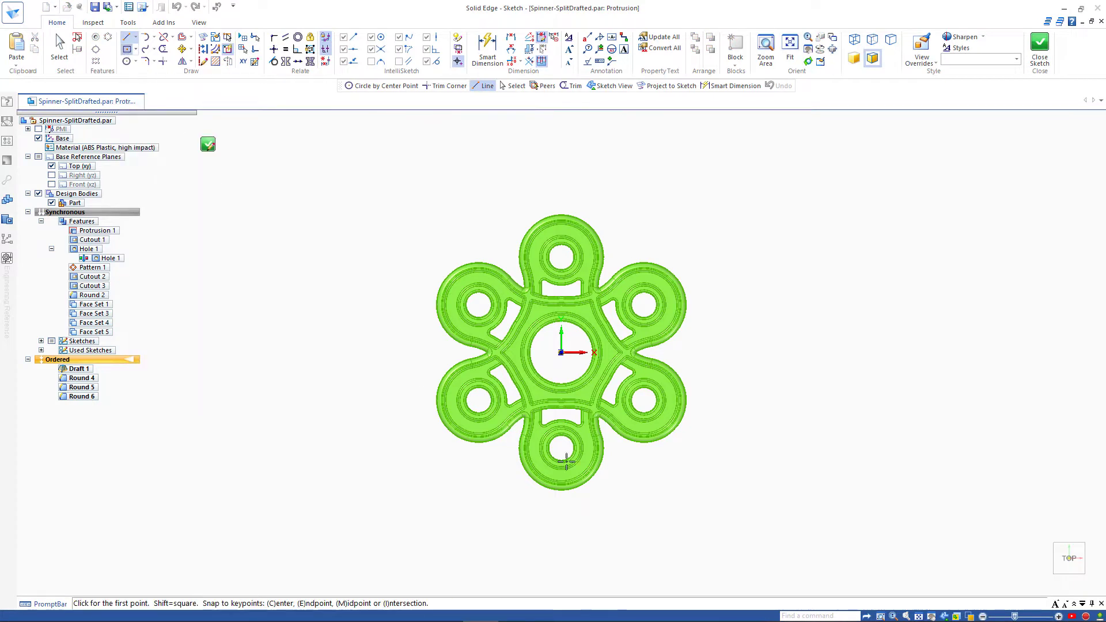
left_click(561, 352)
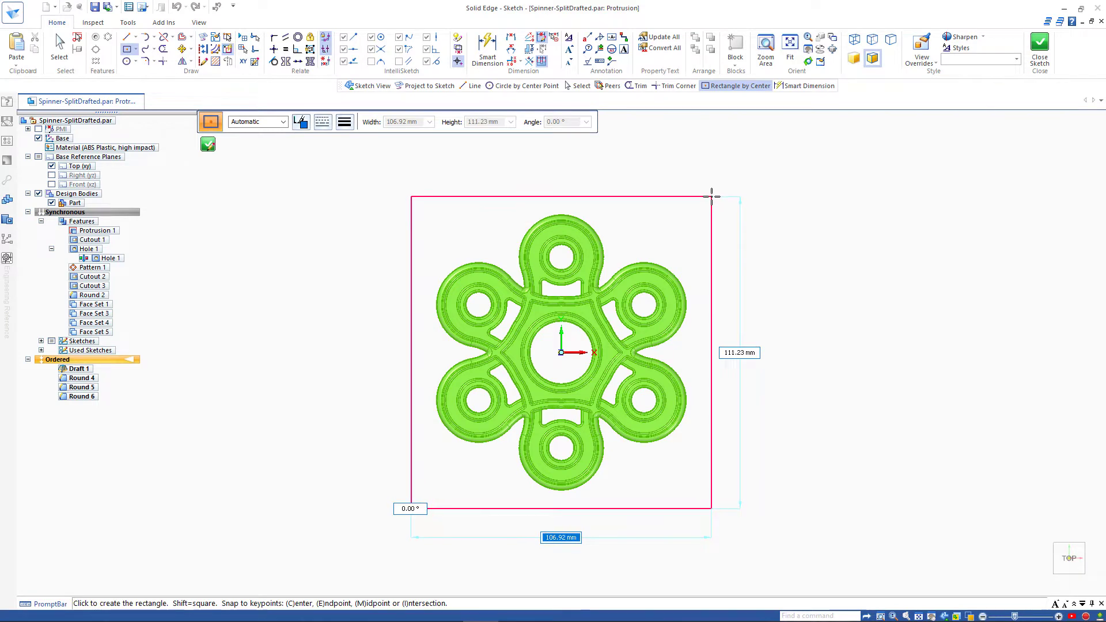
type("11")
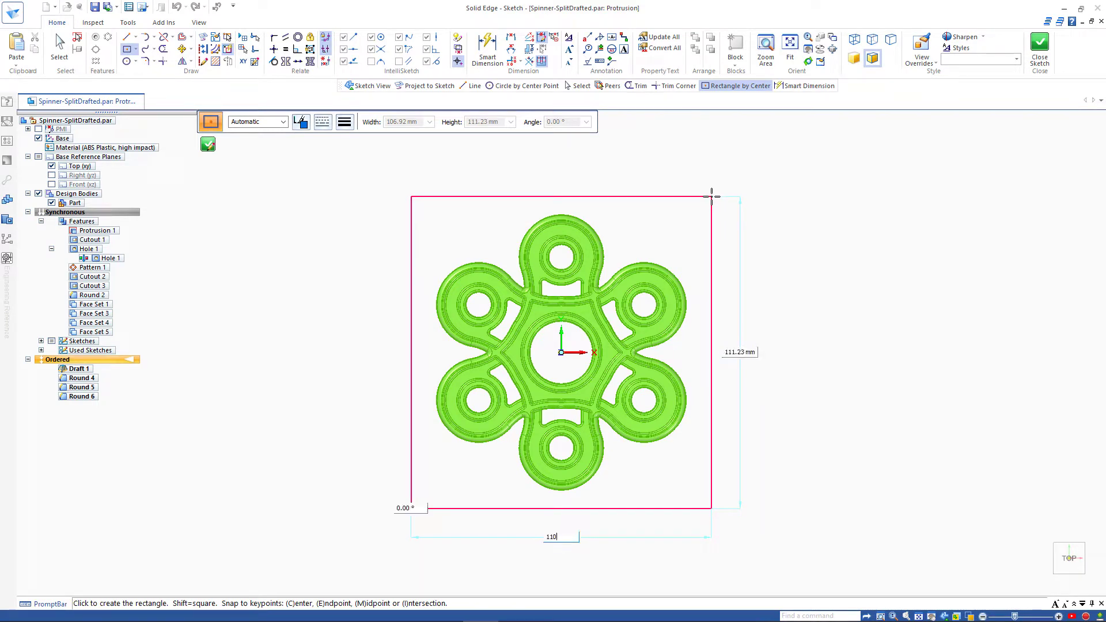
key("Tab")
type("110")
key("Tab")
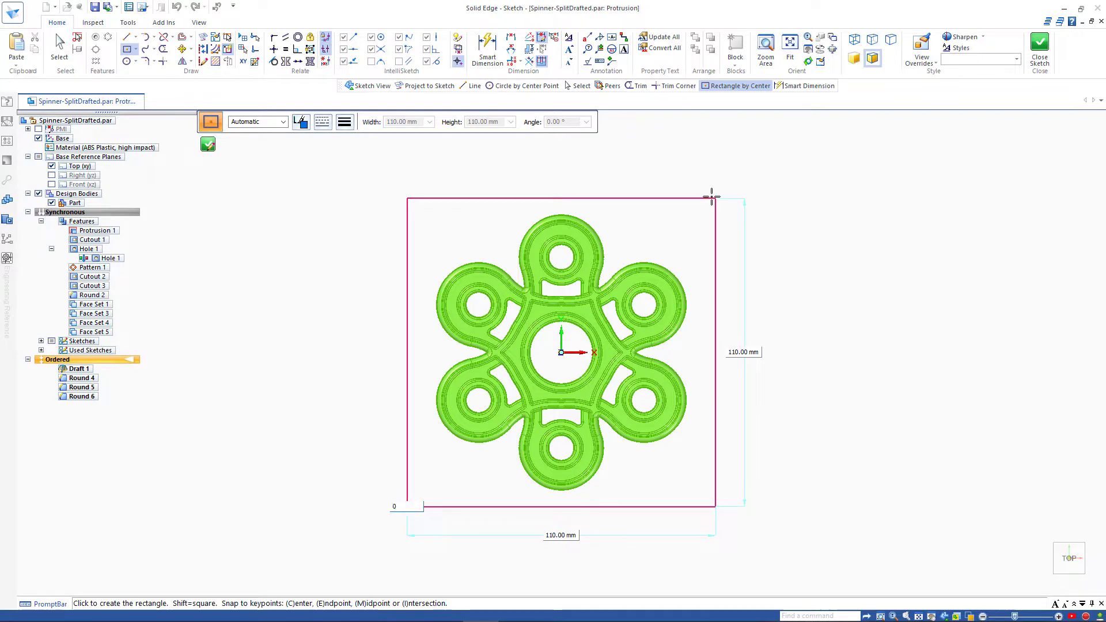
key("Return")
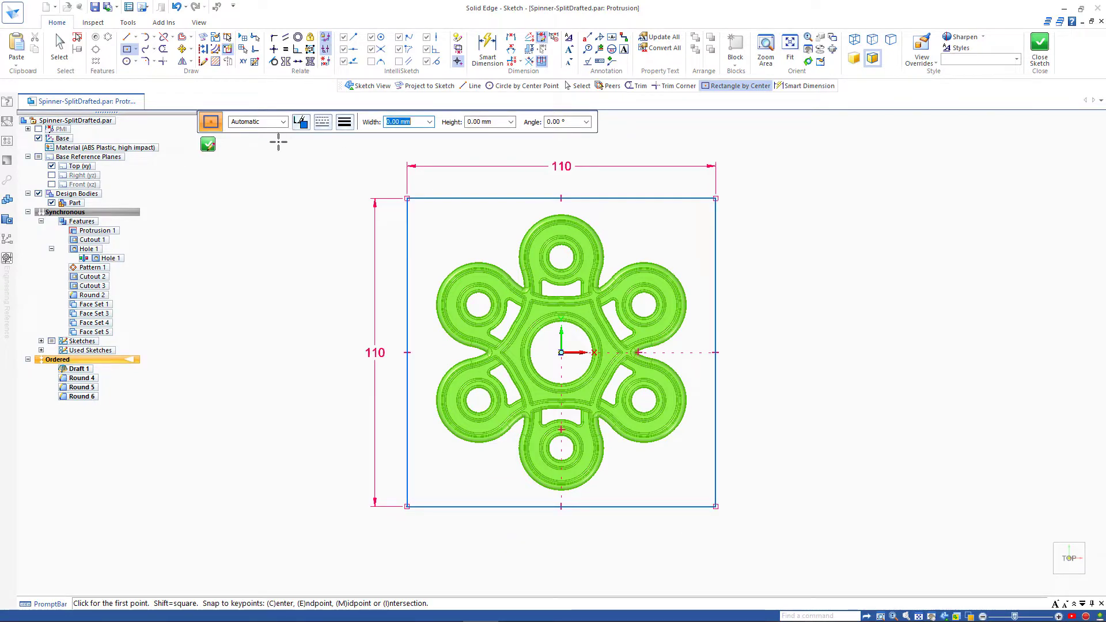
left_click(210, 146)
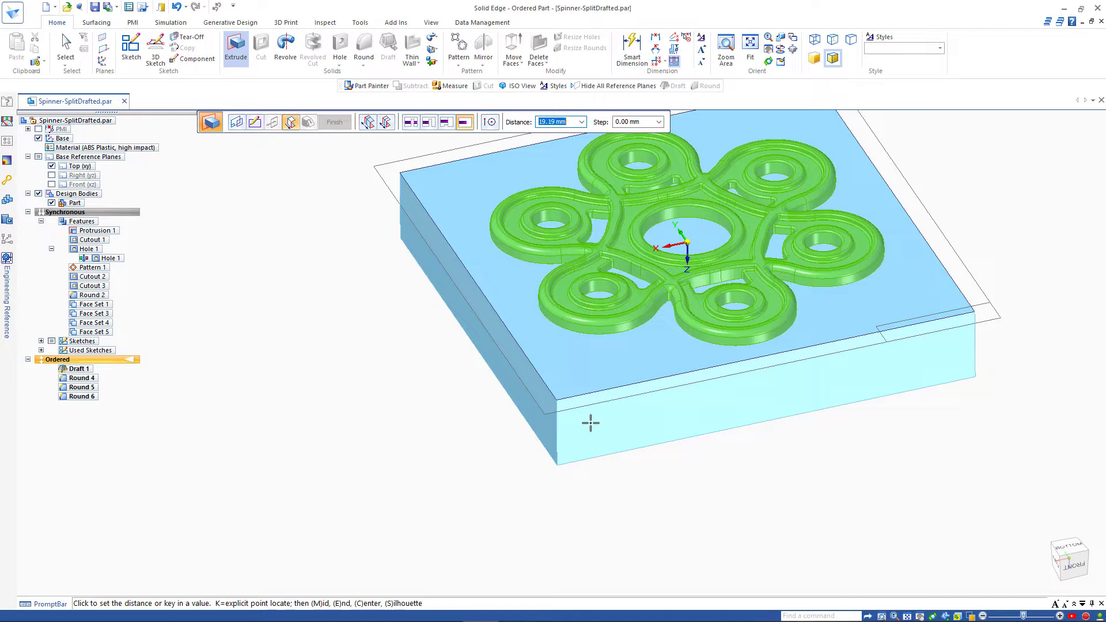
- Extrude the square 20 mm along the positive Z direction to form the Core block
key("Tab")
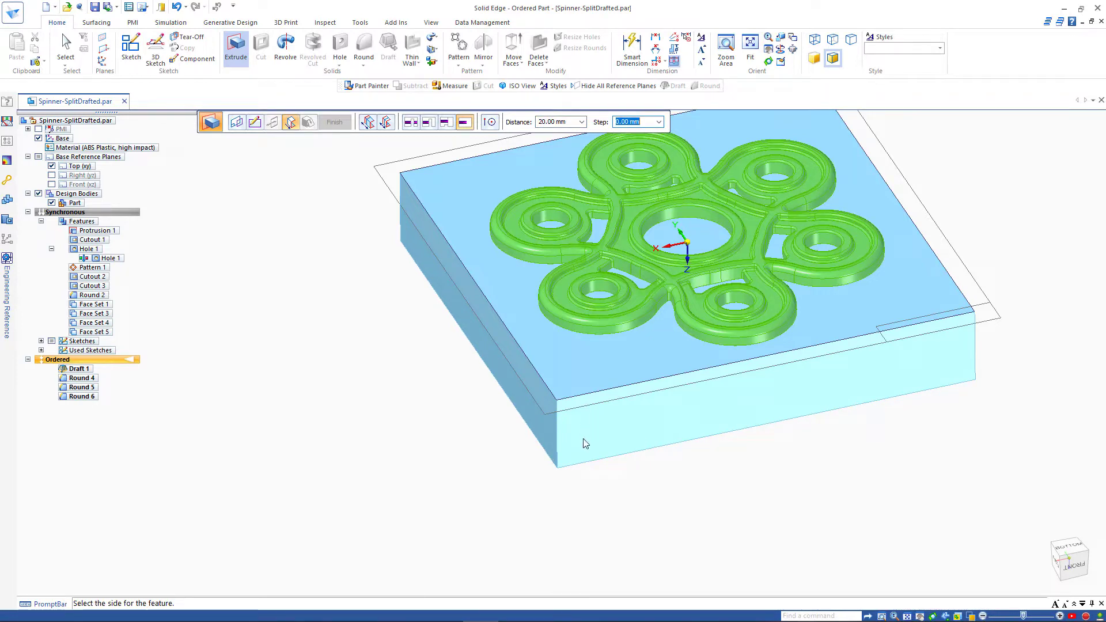
left_click(585, 443)
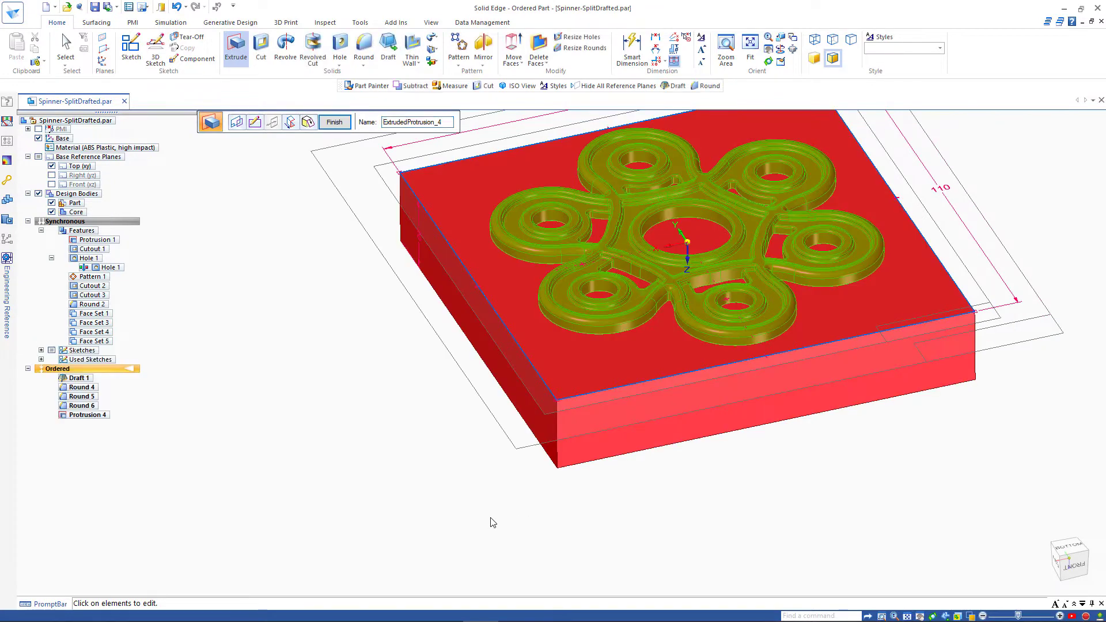
left_click(335, 123)
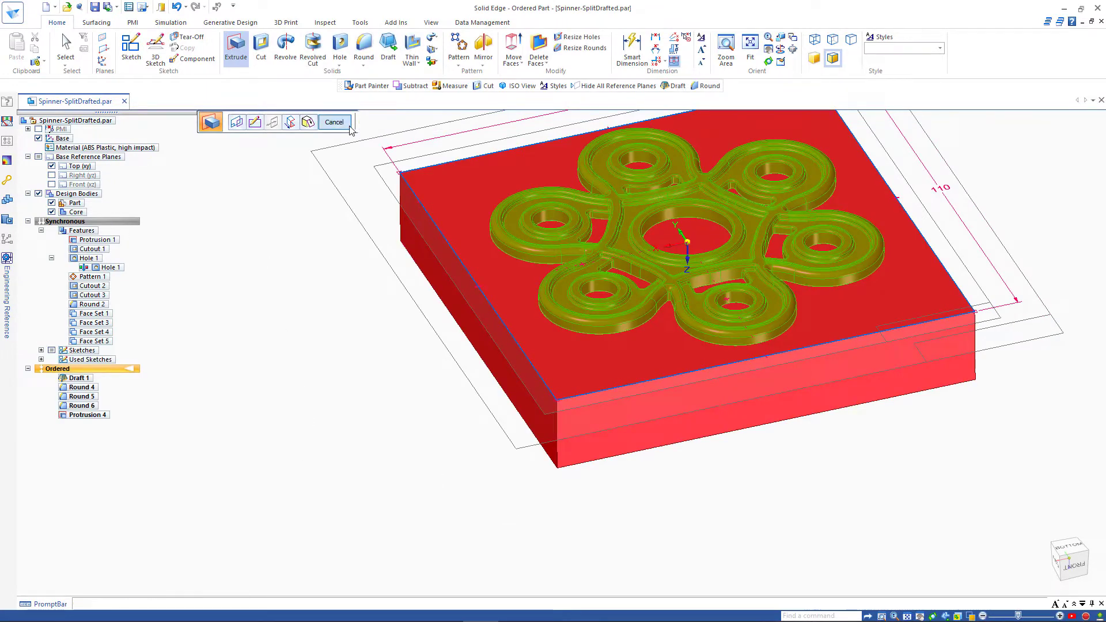
key("Escape")
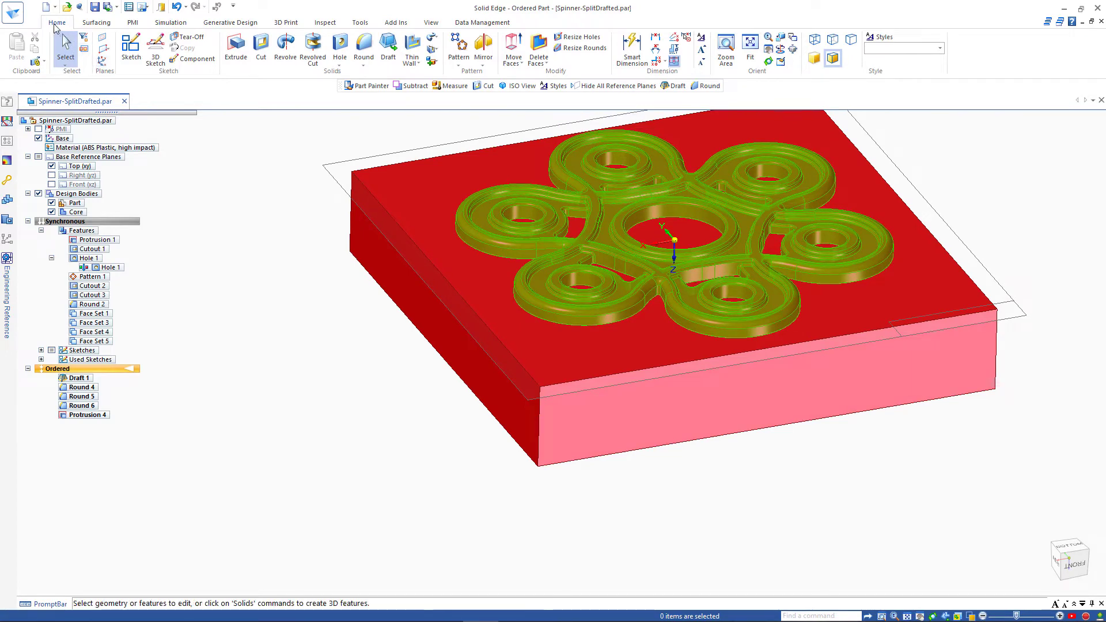
- Subtract the Part body from the Core body, with Core as target and Part as tool
left_click(435, 66)
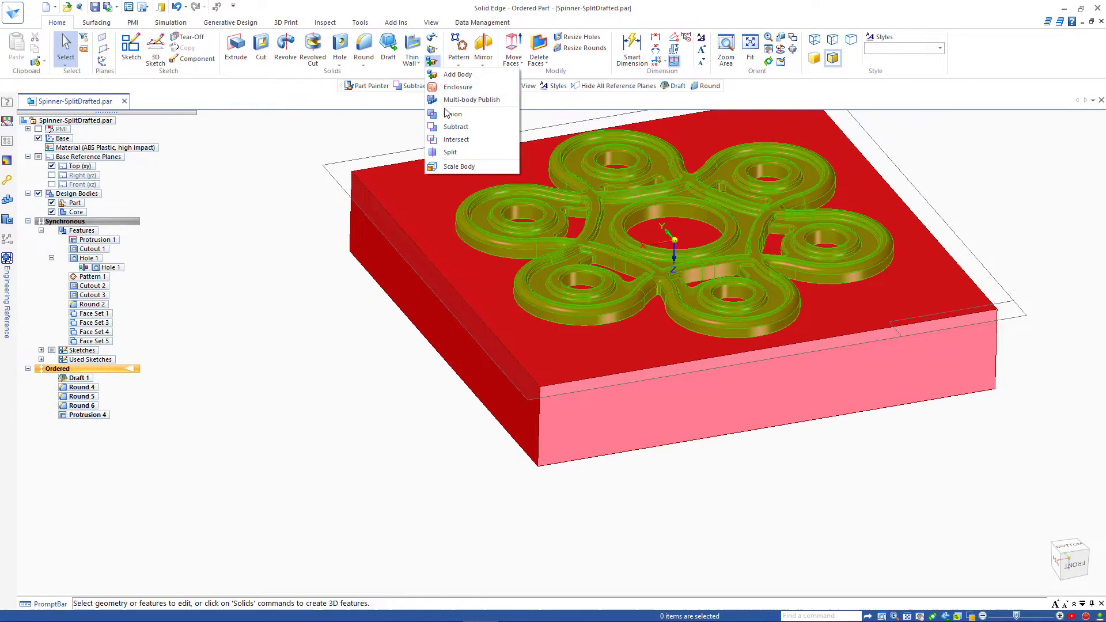
left_click(456, 126)
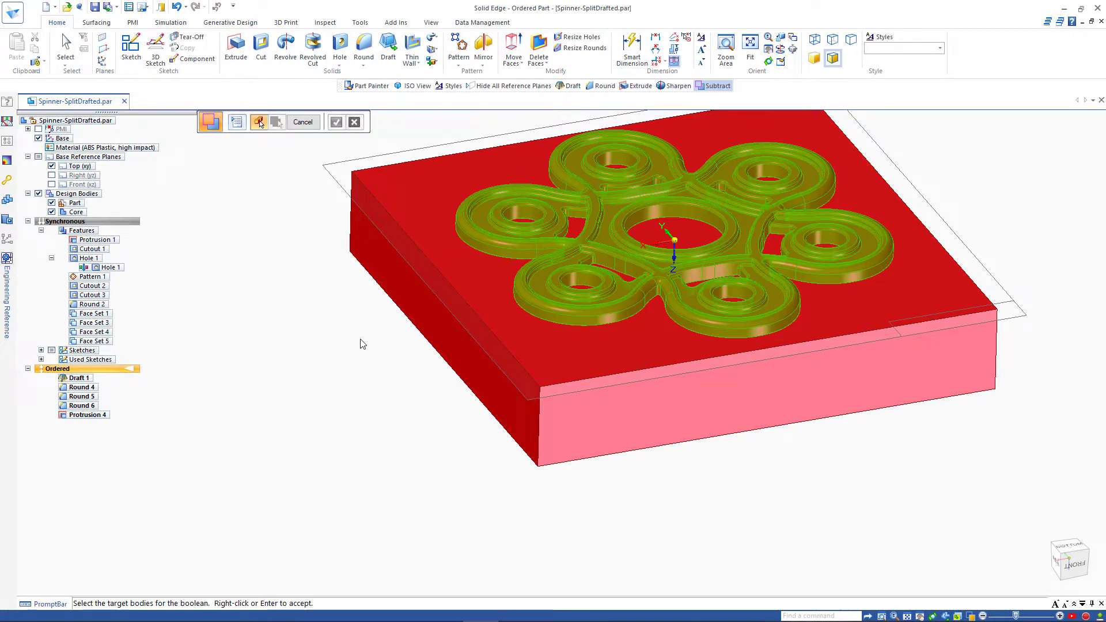
left_click(424, 299)
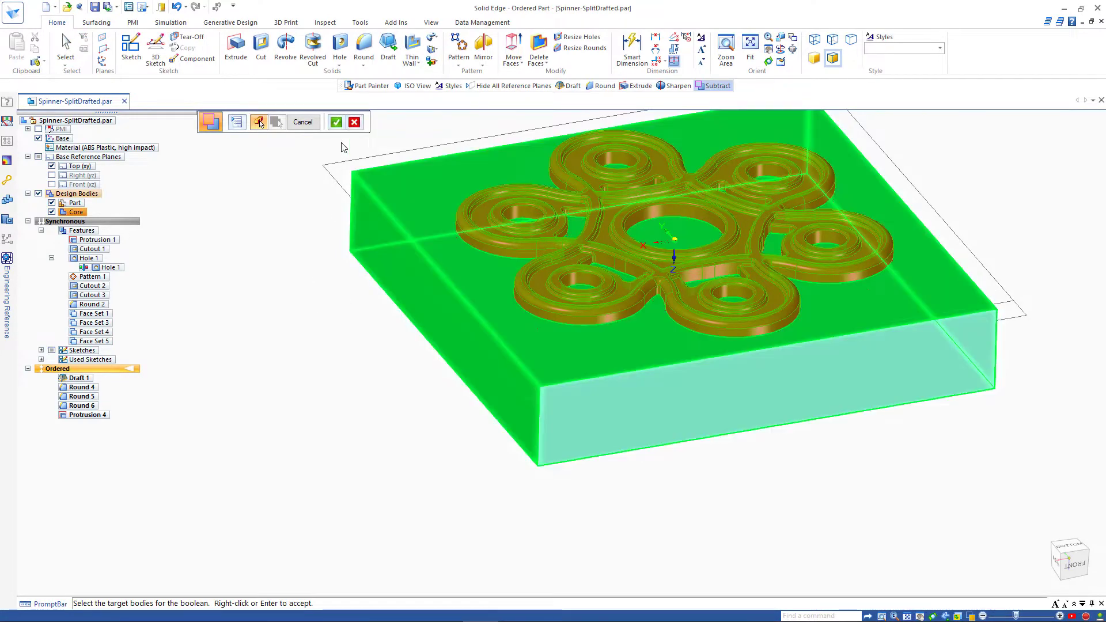
left_click(337, 123)
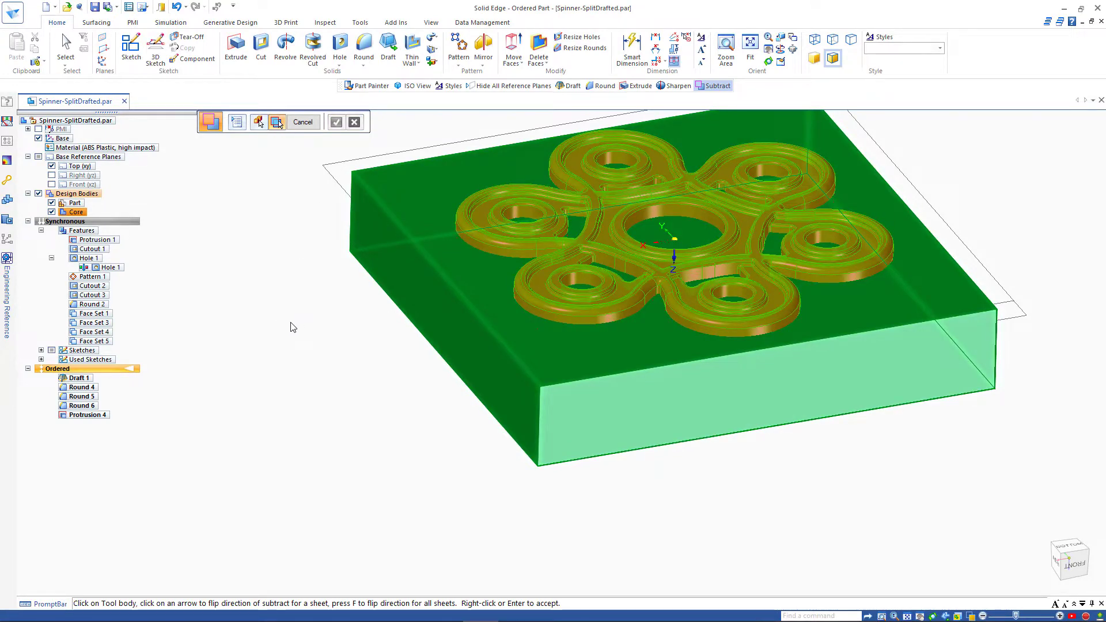
left_click(429, 191)
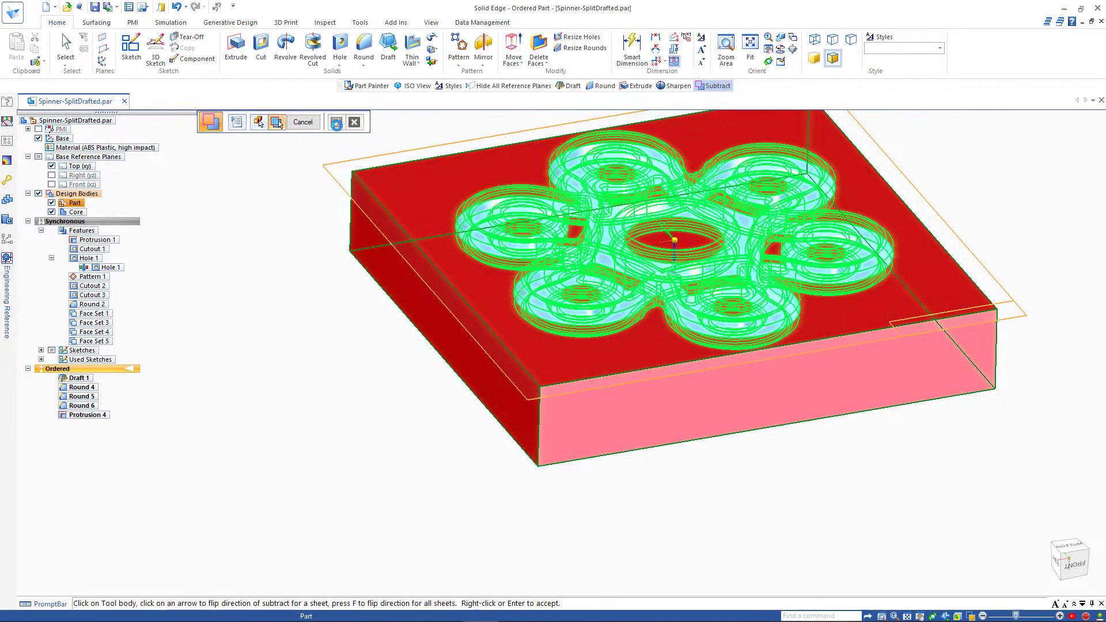
left_click(302, 122)
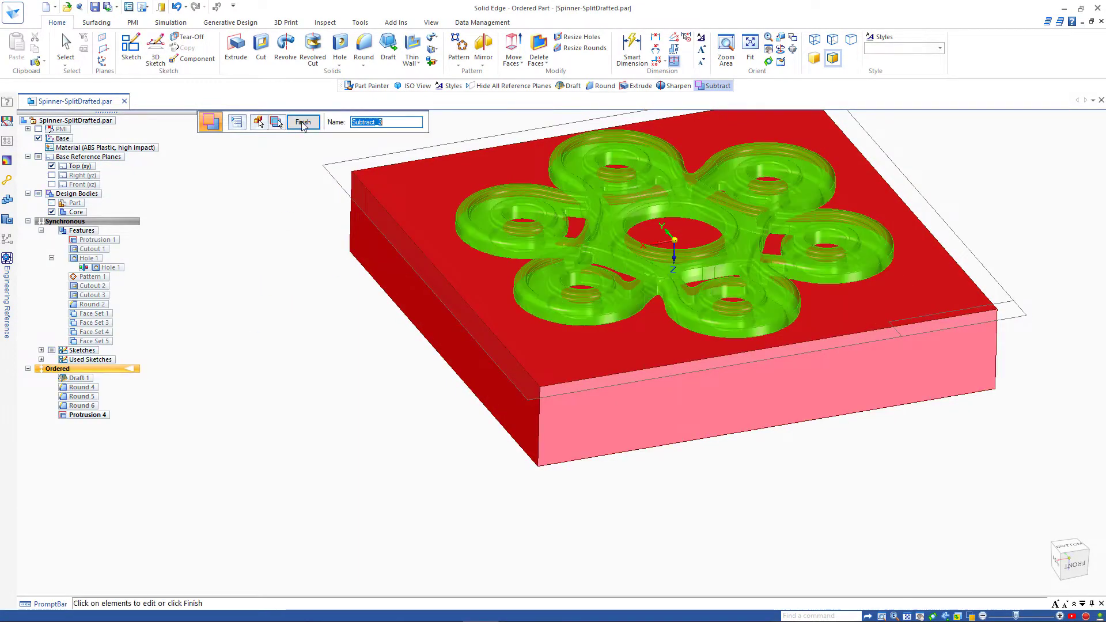
left_click(303, 122)
left_click(303, 122)
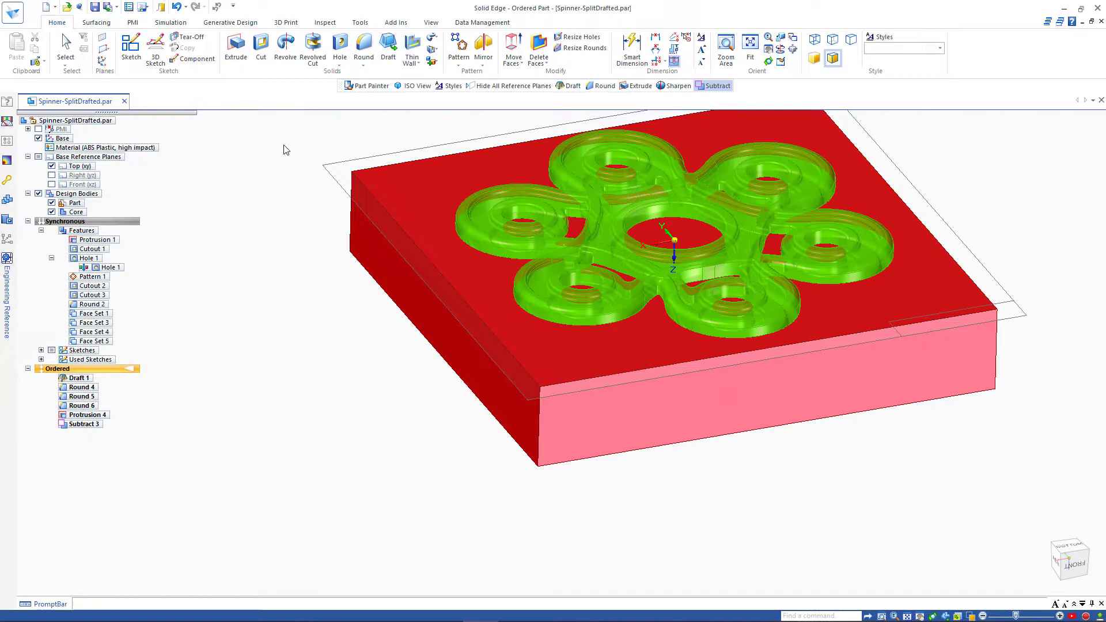
- Hide the Part body and the Top (xy) reference plane
left_click(52, 203)
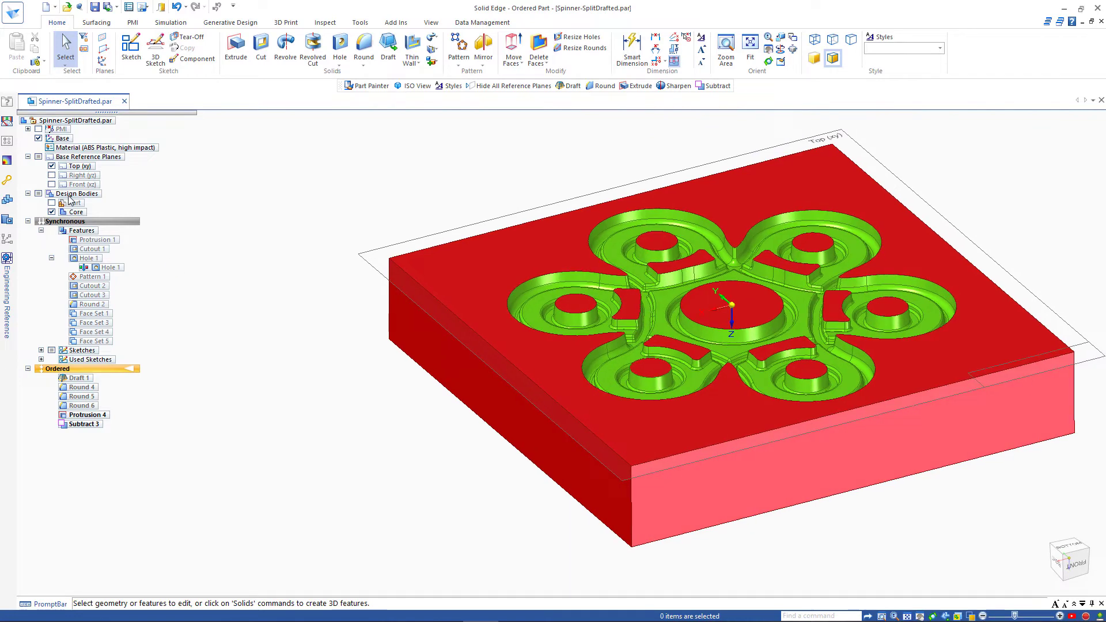
left_click(52, 166)
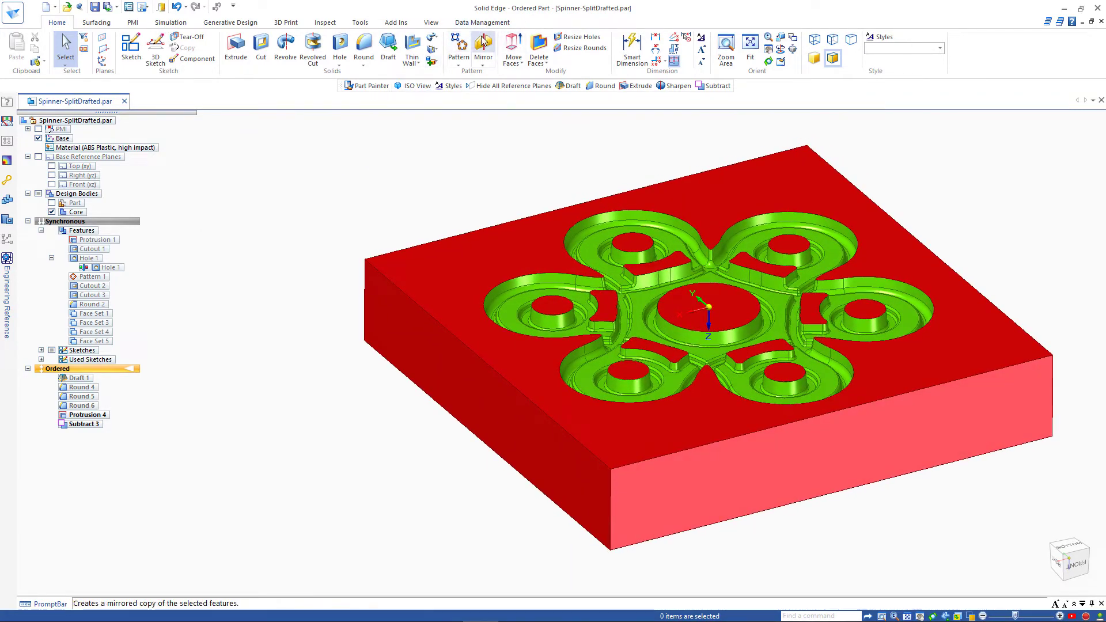
- Paint the whole Core body with the Red style using Part Painter, replacing its existing face styles
left_click(431, 22)
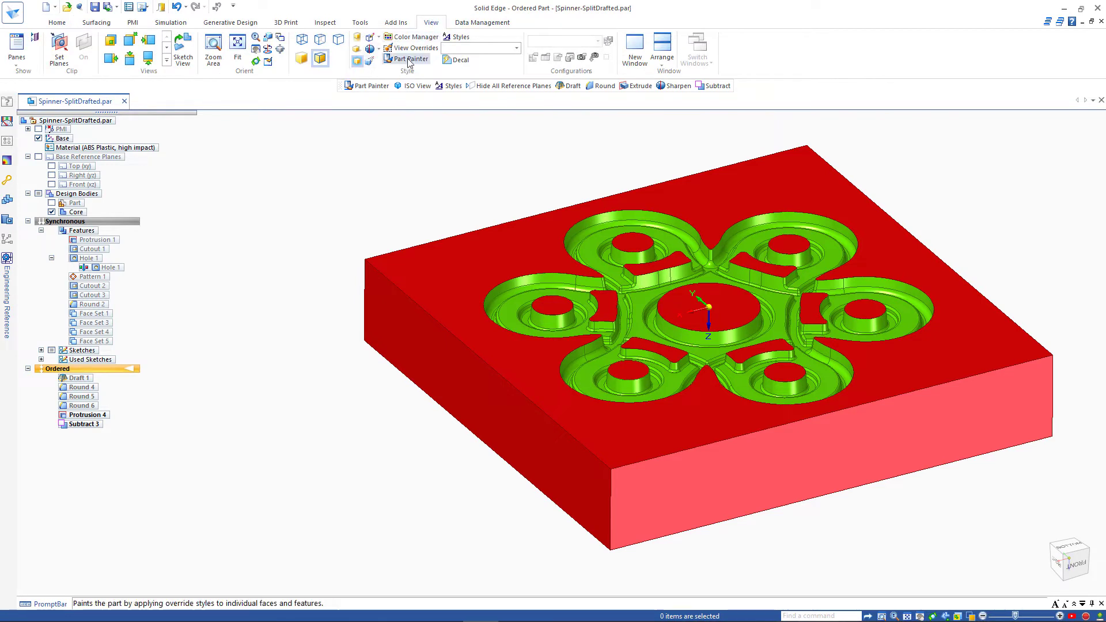
left_click(407, 58)
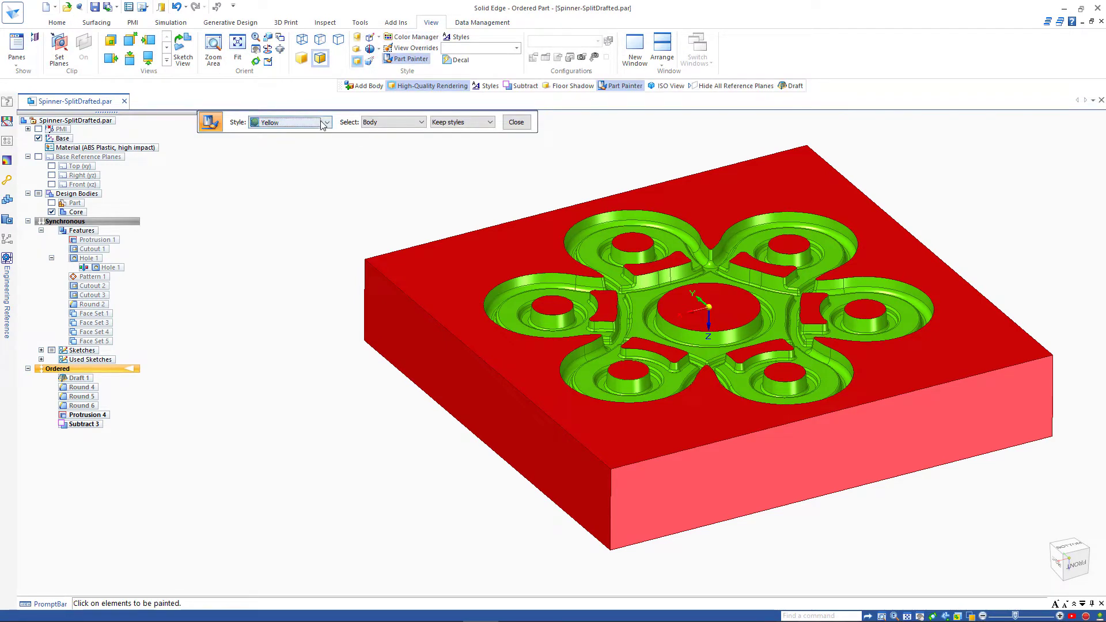
left_click(324, 123)
left_click_drag(329, 261, 326, 246)
left_click(268, 162)
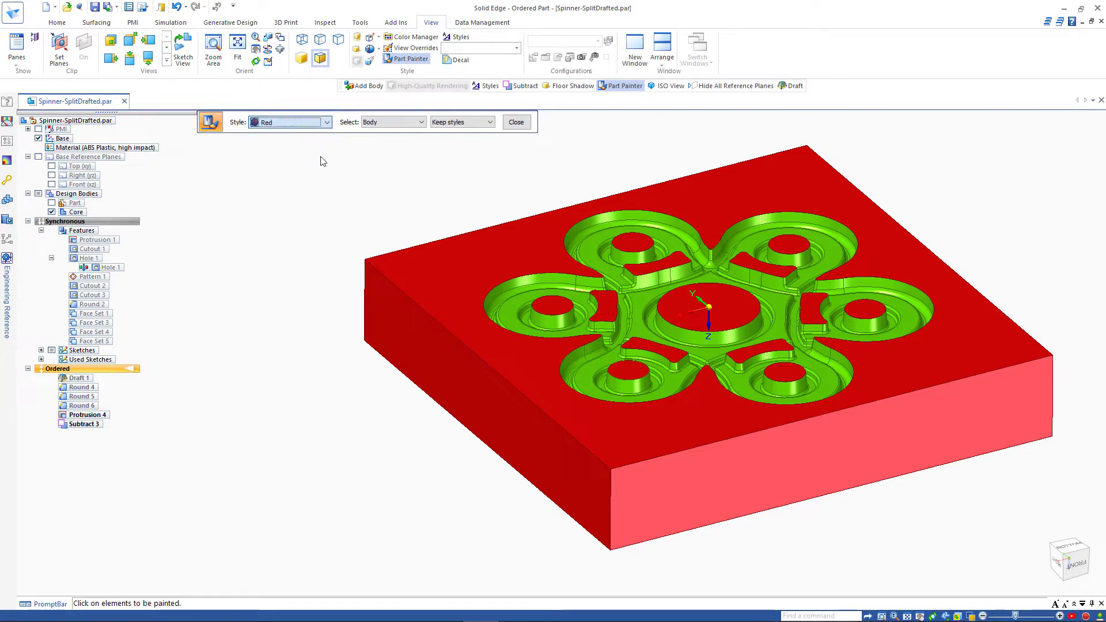
left_click(461, 123)
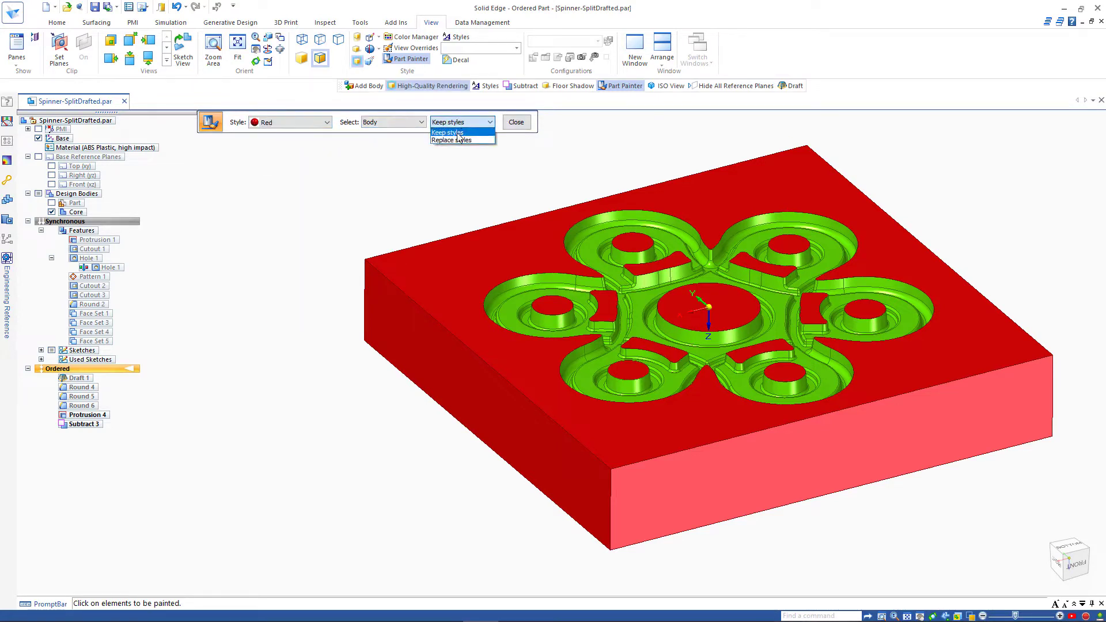
left_click(459, 140)
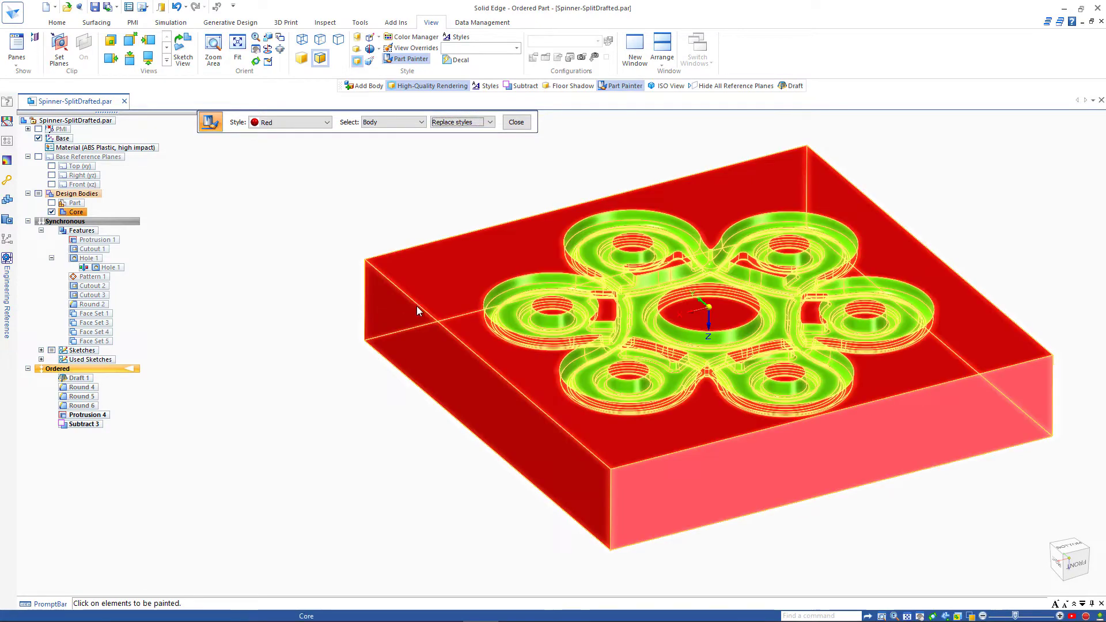
left_click(436, 302)
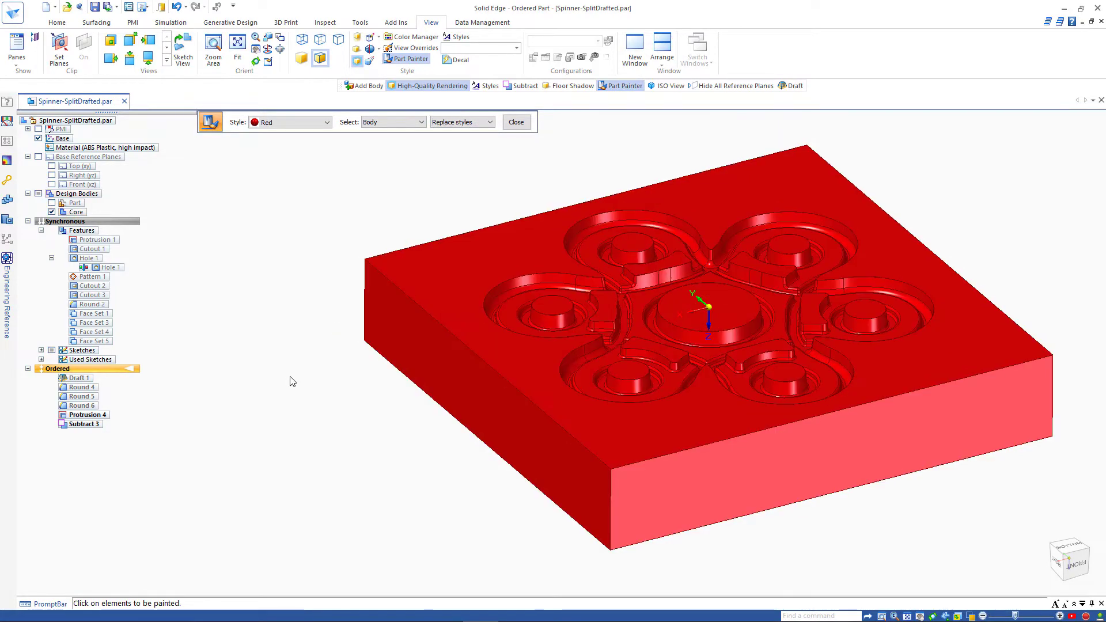
middle_click_drag(290, 377, 228, 327)
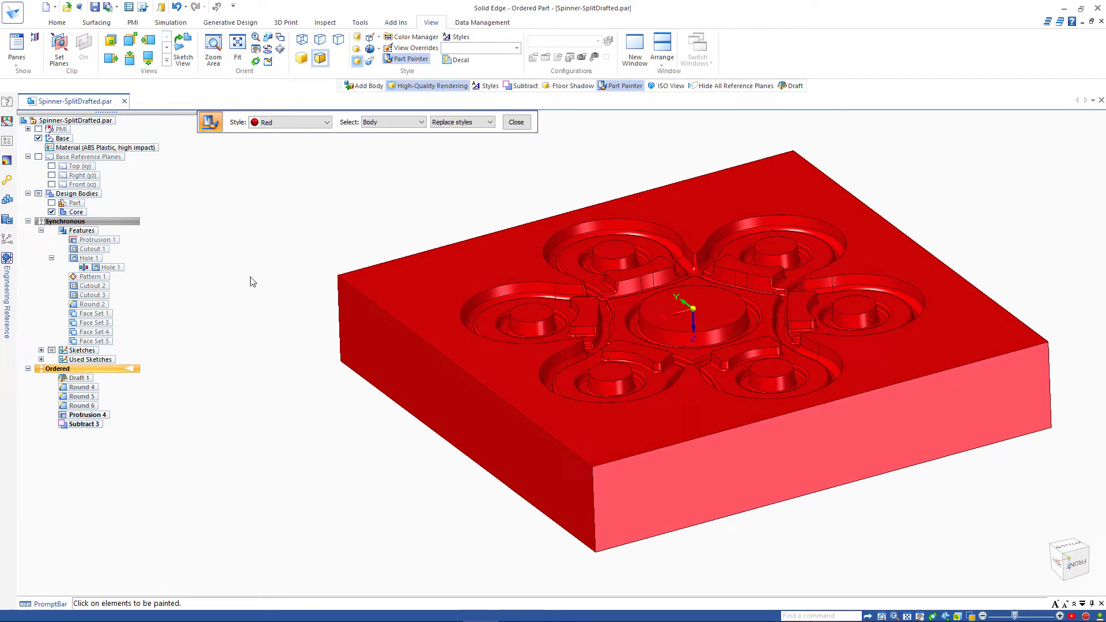
- Show the Part body again and add a new part body named Cavity
left_click(516, 123)
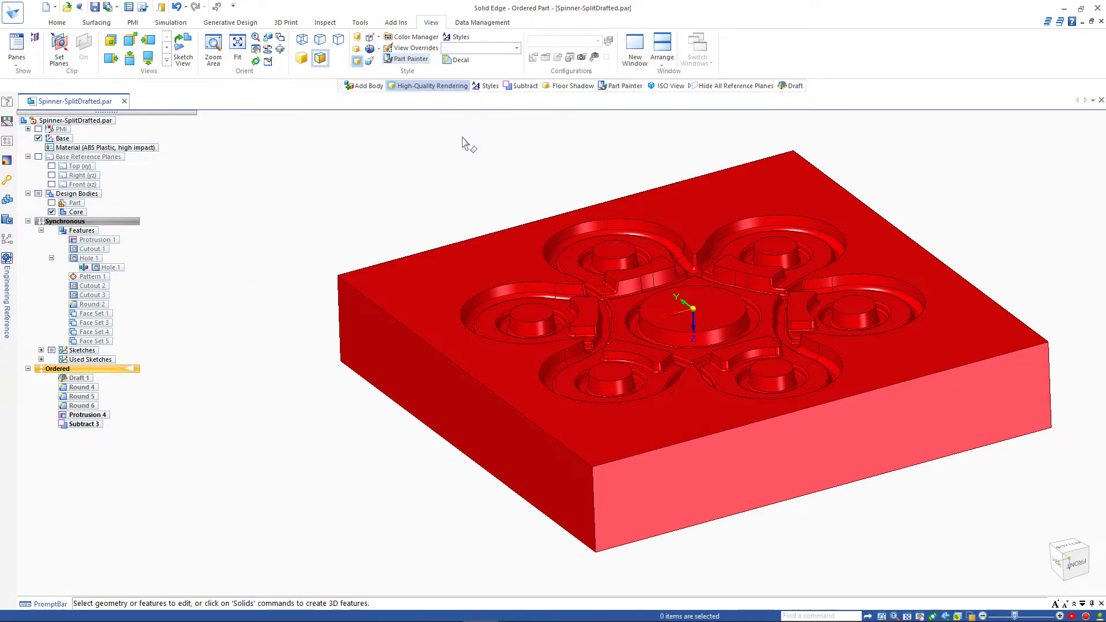
left_click(52, 203)
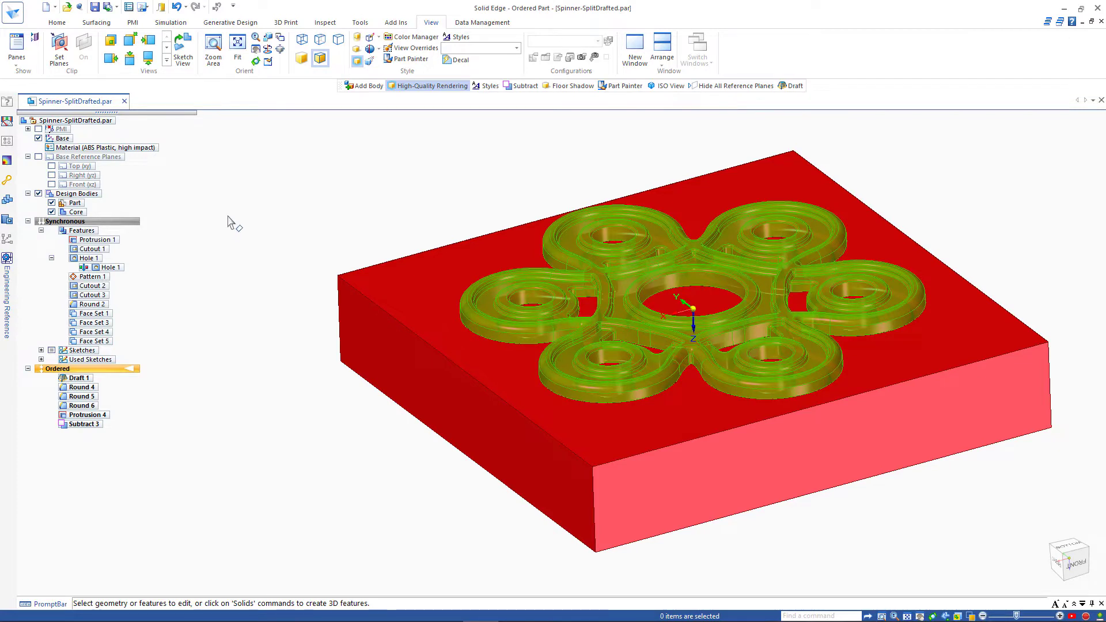
left_click(57, 21)
left_click(432, 62)
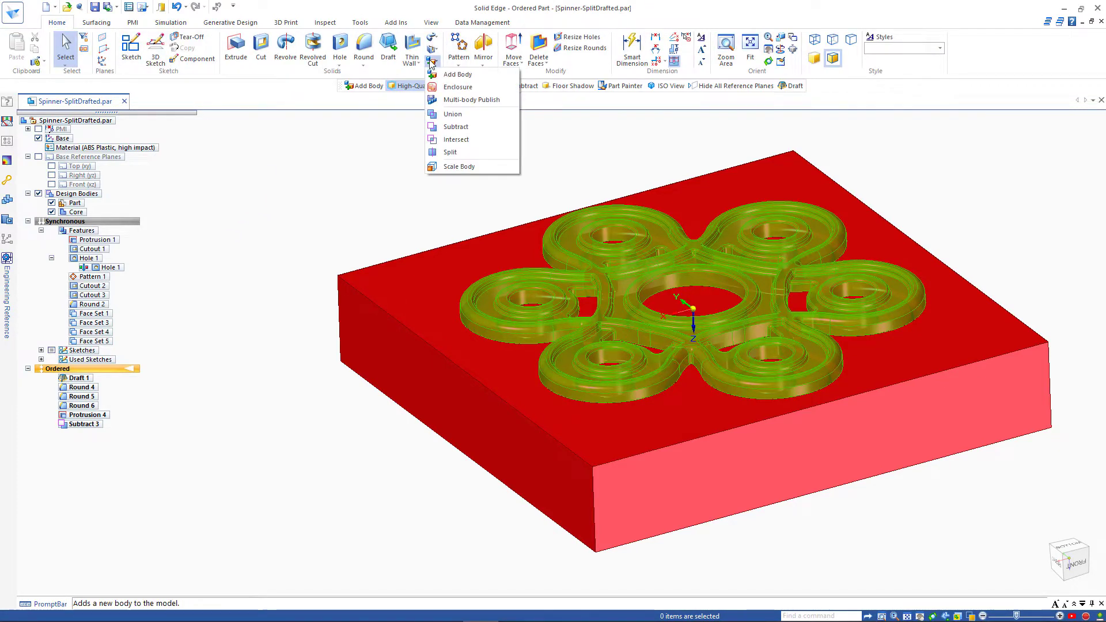
left_click(457, 74)
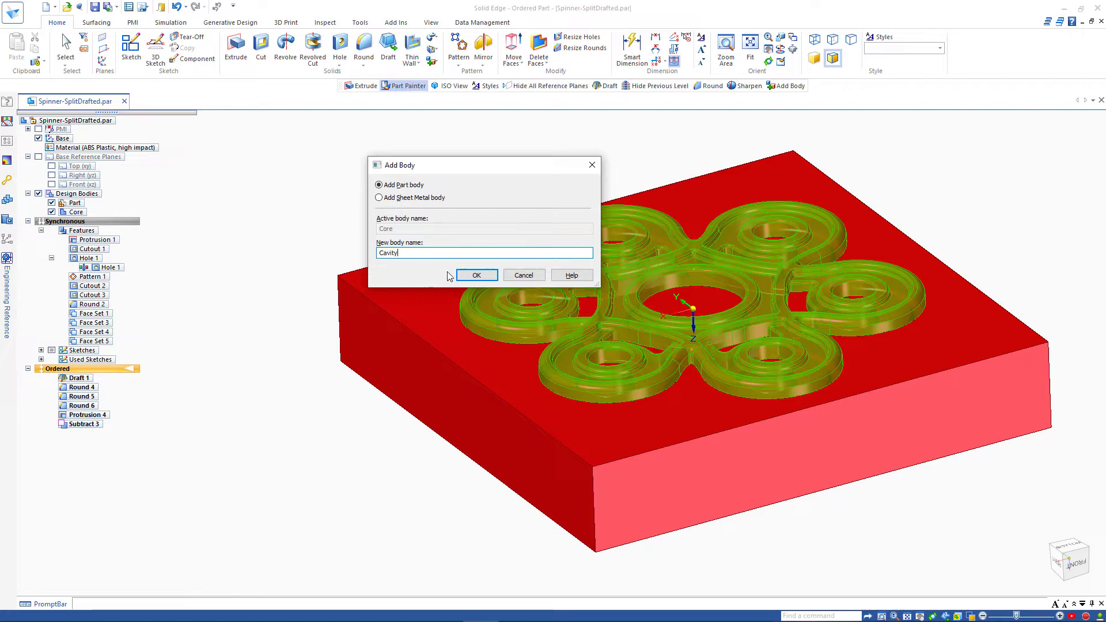
left_click(475, 275)
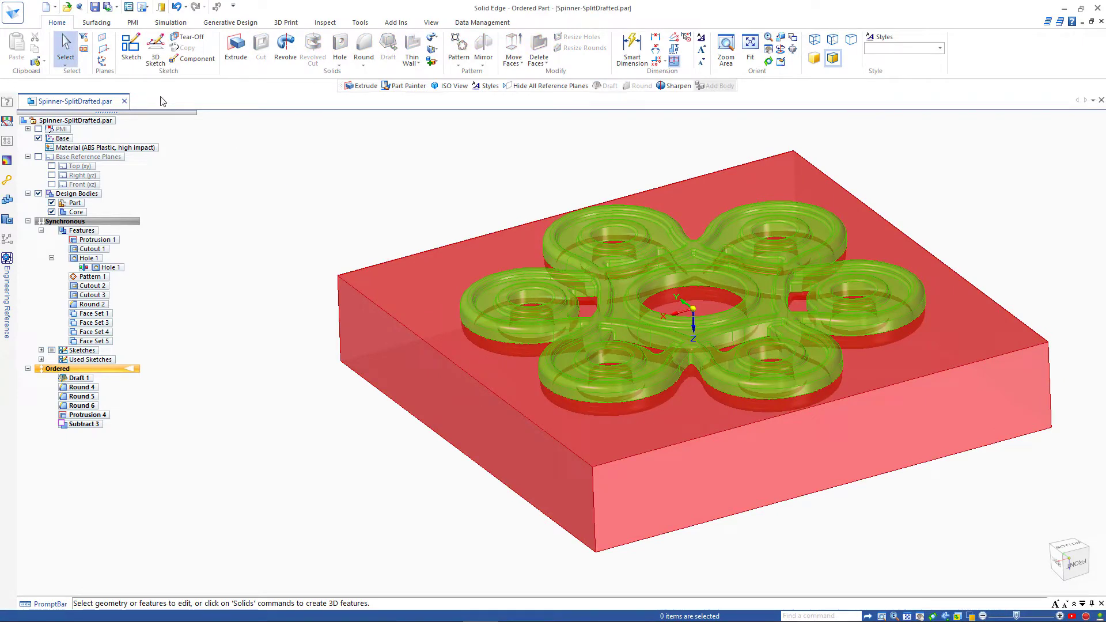
- Start an Extrude profile on the Core's large recessed face and project the block's four outer edges into it as a square
left_click(229, 51)
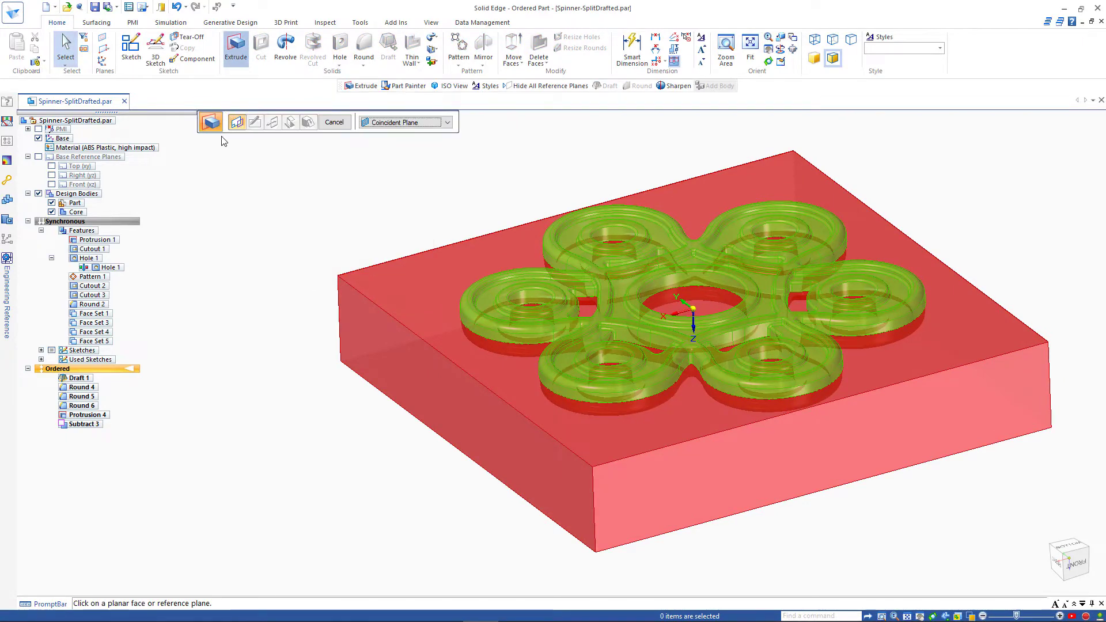
left_click(405, 289)
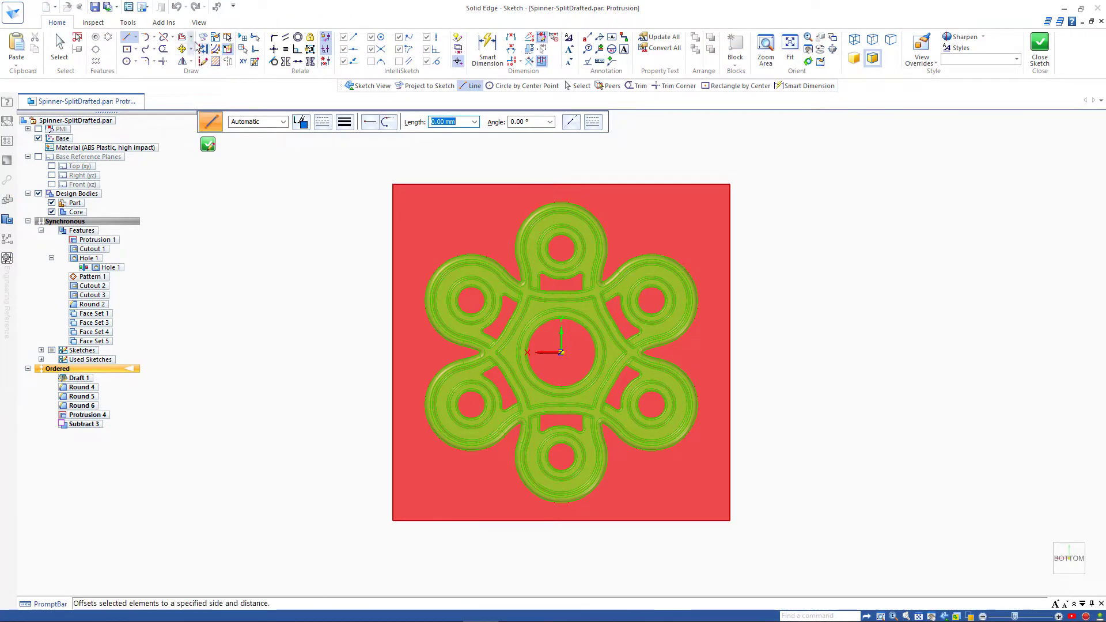
left_click(205, 39)
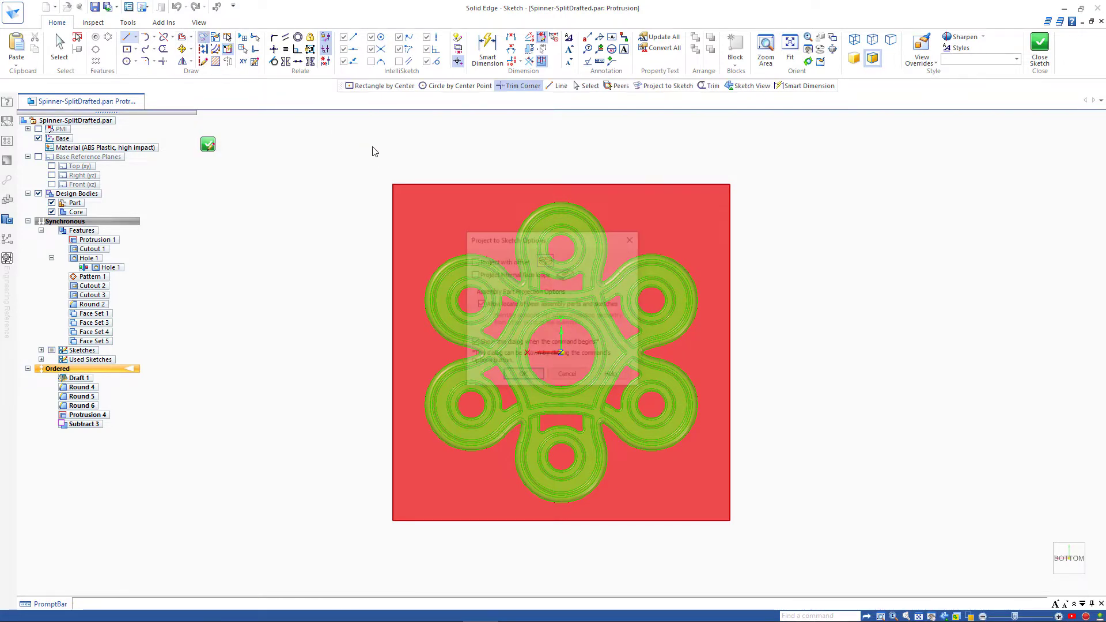
left_click(523, 376)
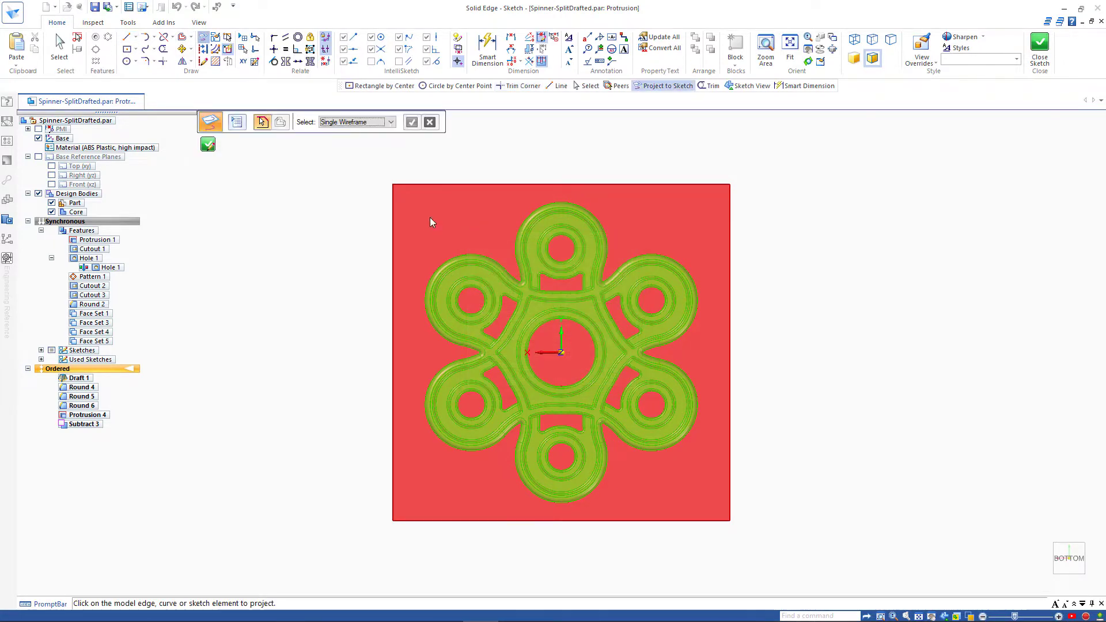
left_click(391, 216)
left_click(450, 521)
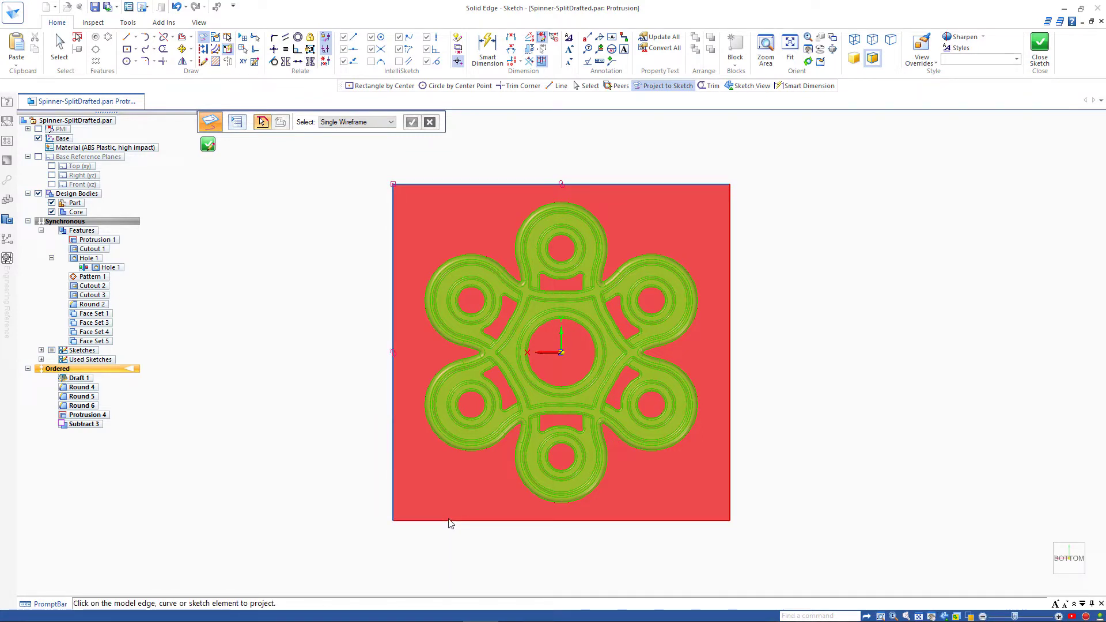
left_click(730, 487)
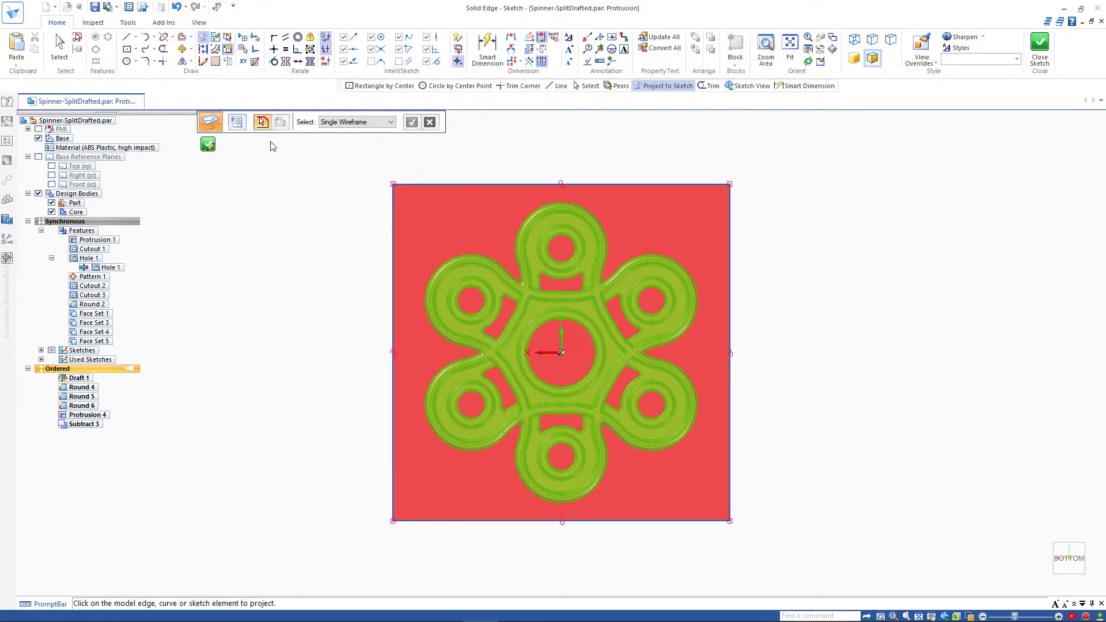
left_click(208, 144)
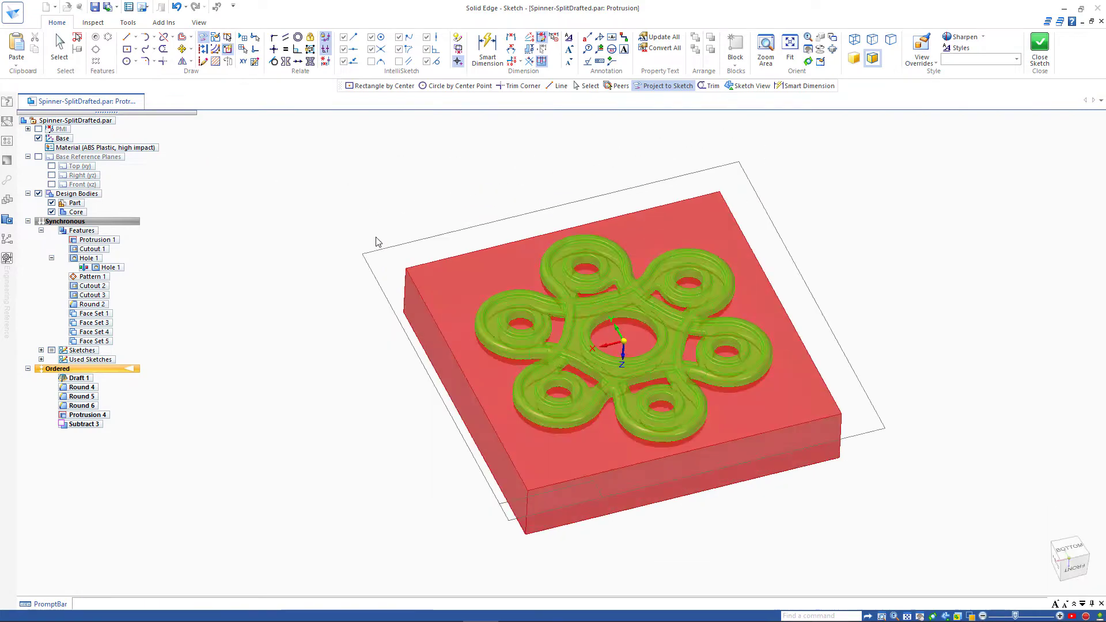
- Extrude the projected square 20 mm away from the Core, over the Part, to form the Cavity block
left_click(438, 265)
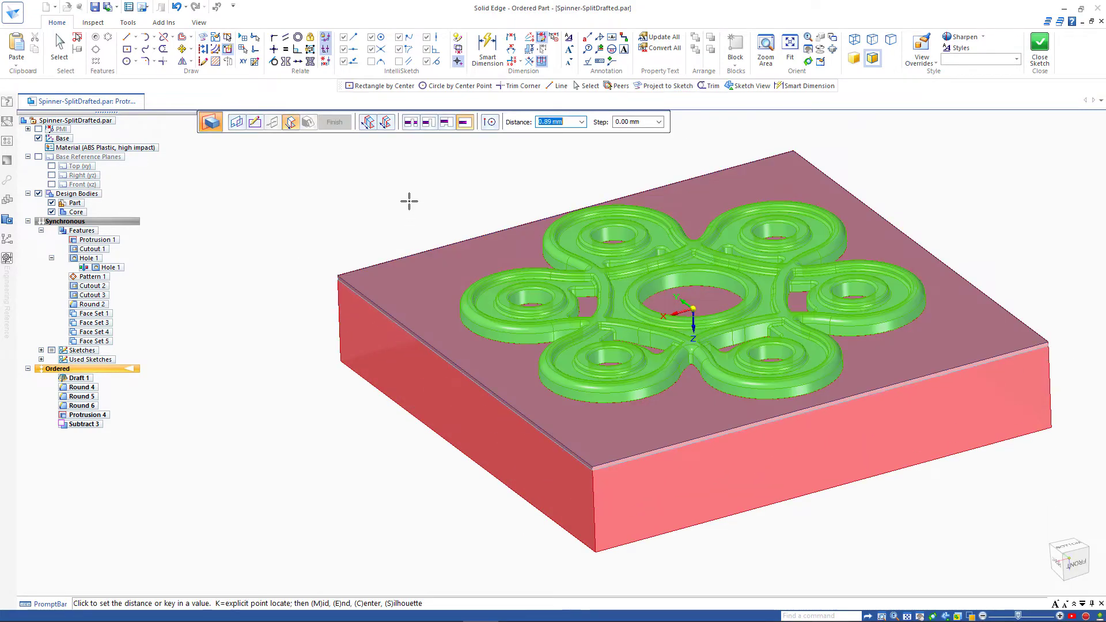
type("20")
key("Tab")
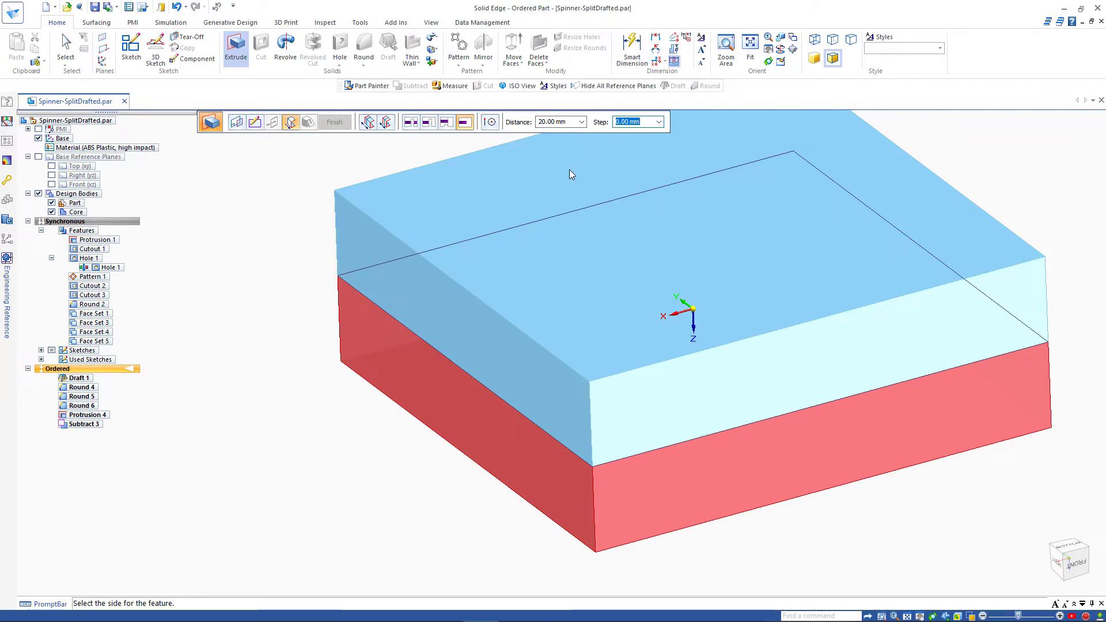
left_click(369, 283)
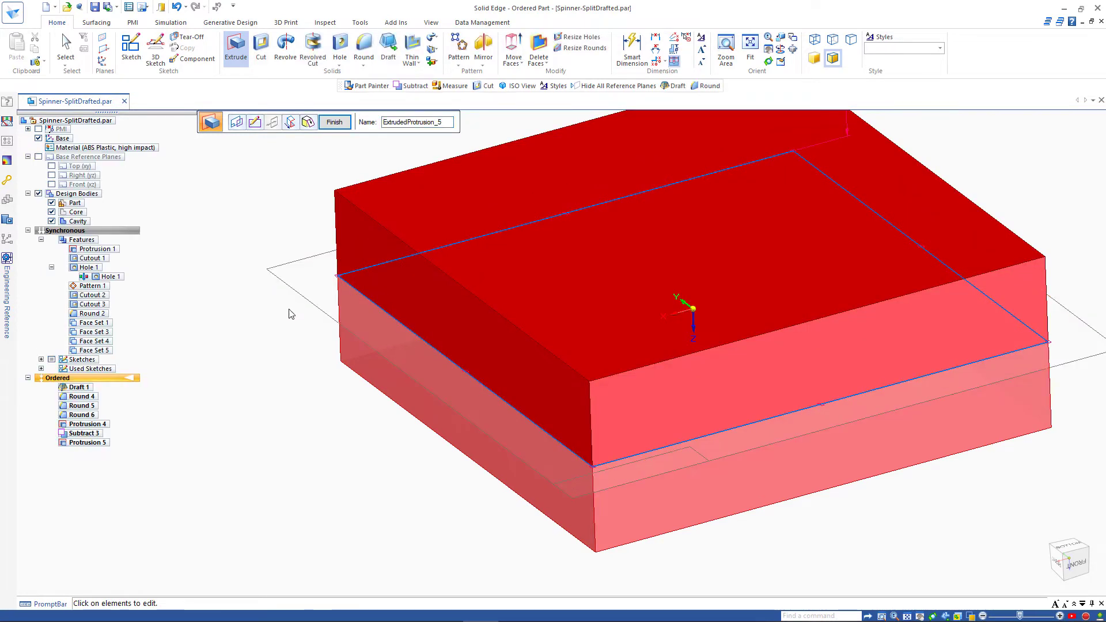
left_click(431, 23)
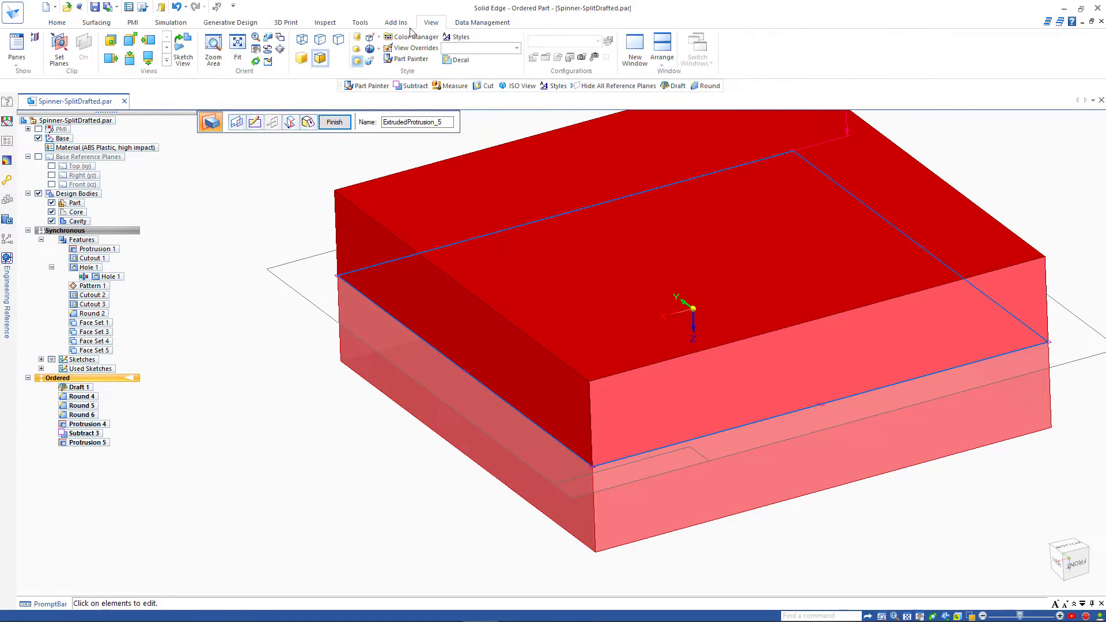
left_click(333, 123)
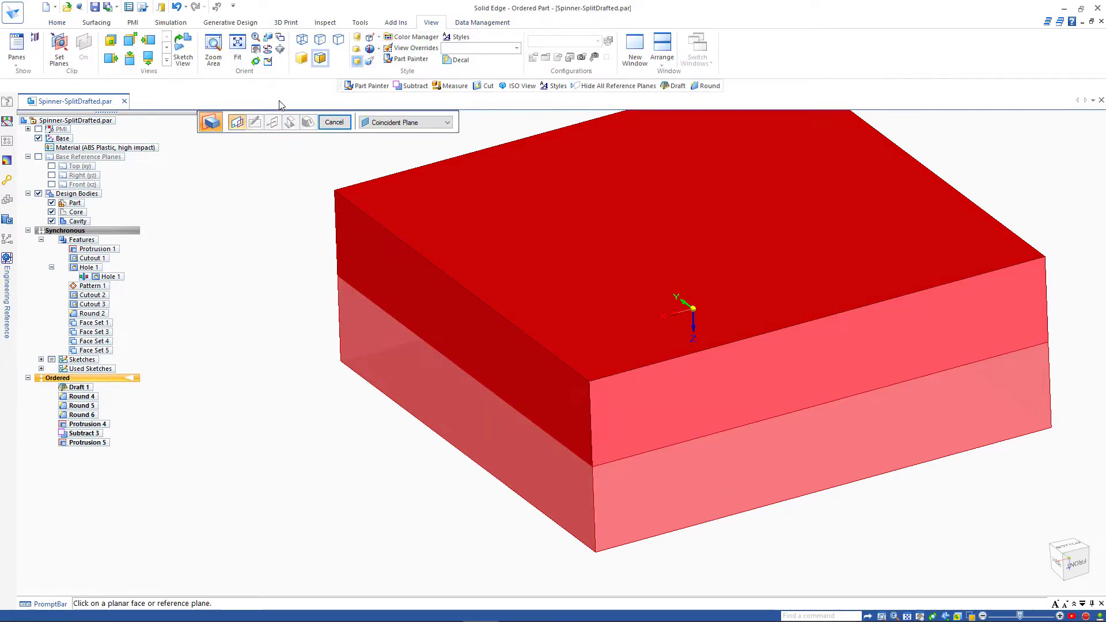
key("Escape")
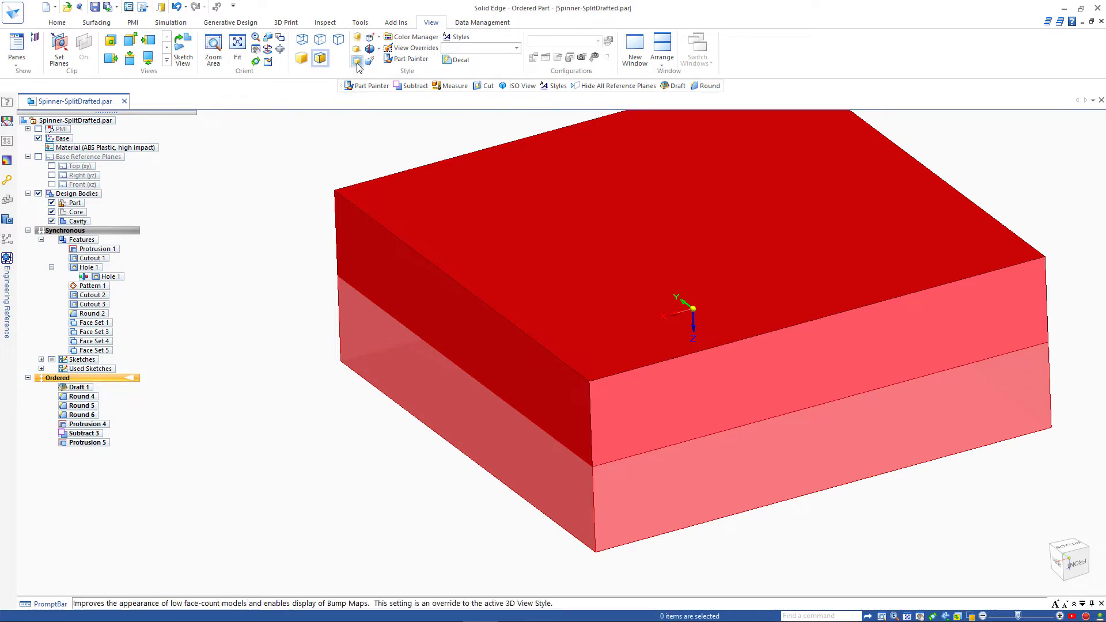
- Paint the whole Cavity body with the Yellow style using Part Painter
left_click(394, 59)
left_click(292, 123)
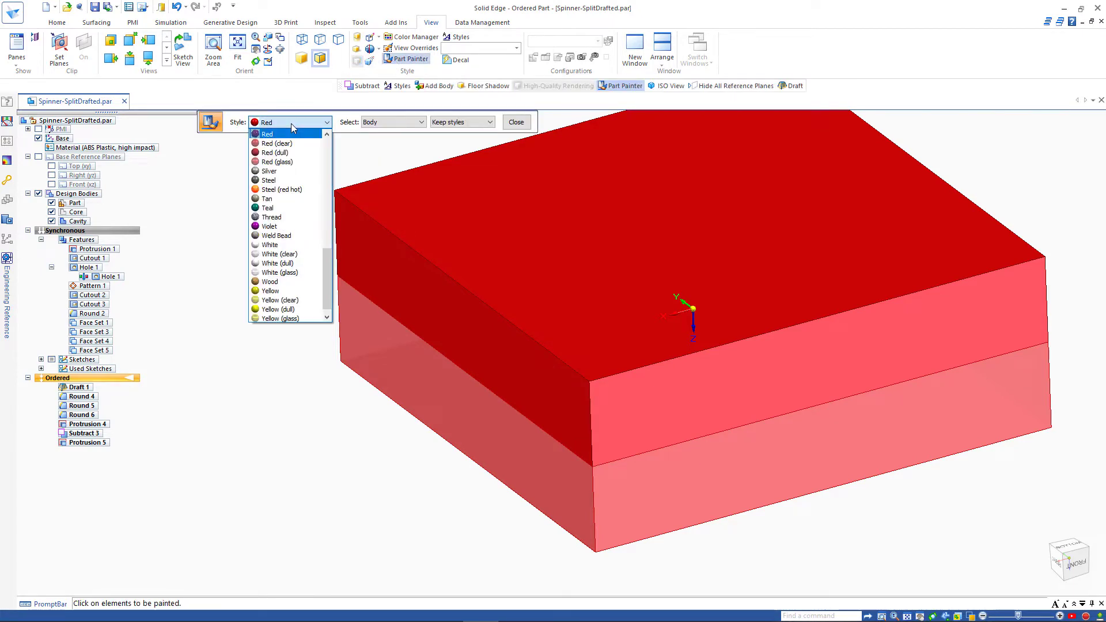
left_click(268, 291)
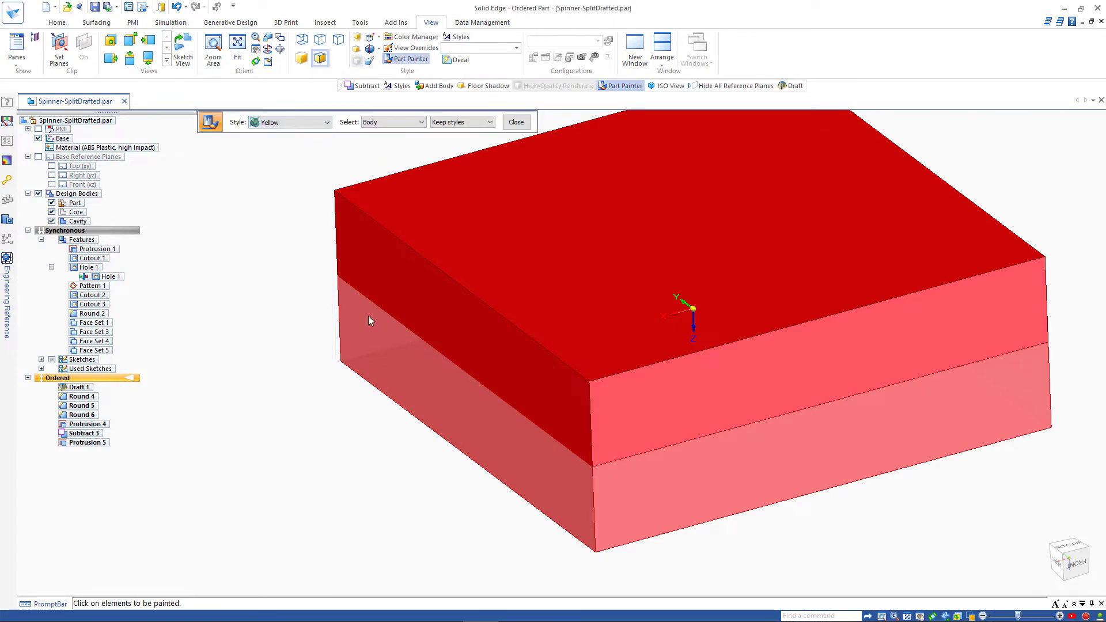
left_click(378, 250)
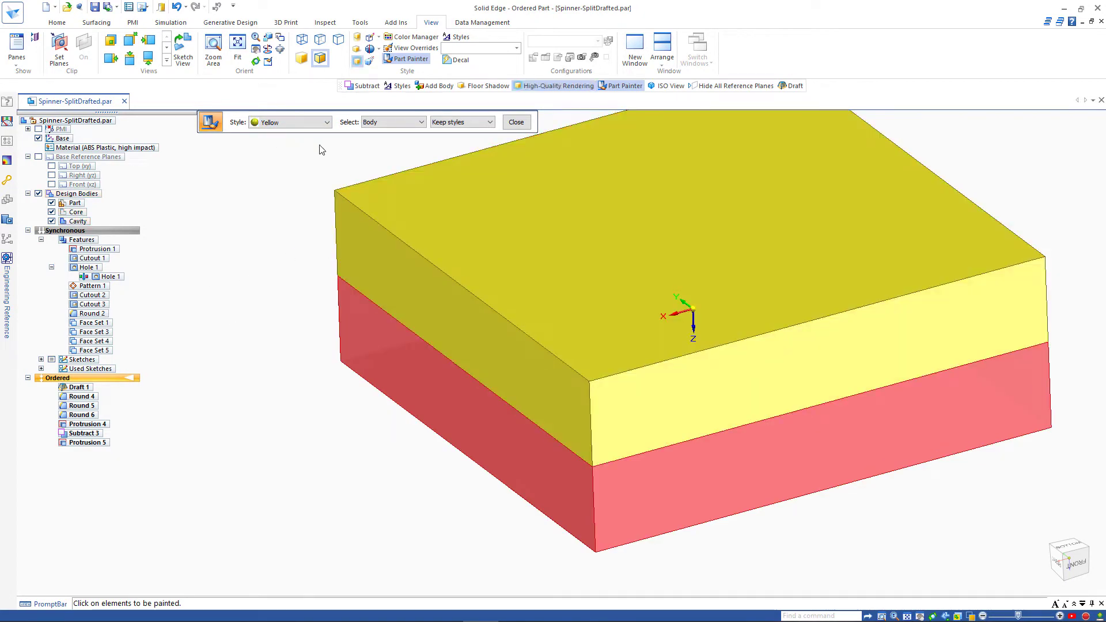
left_click(516, 122)
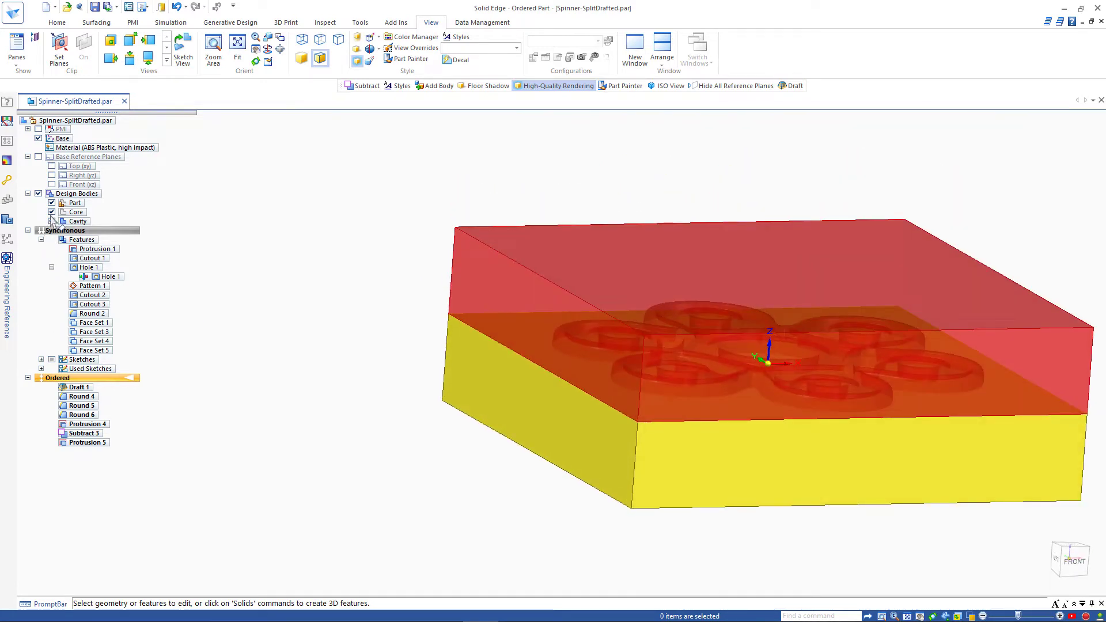
- Hide the Core body and subtract the Part body from the Cavity body, with Cavity as target and Part as tool
left_click(51, 212)
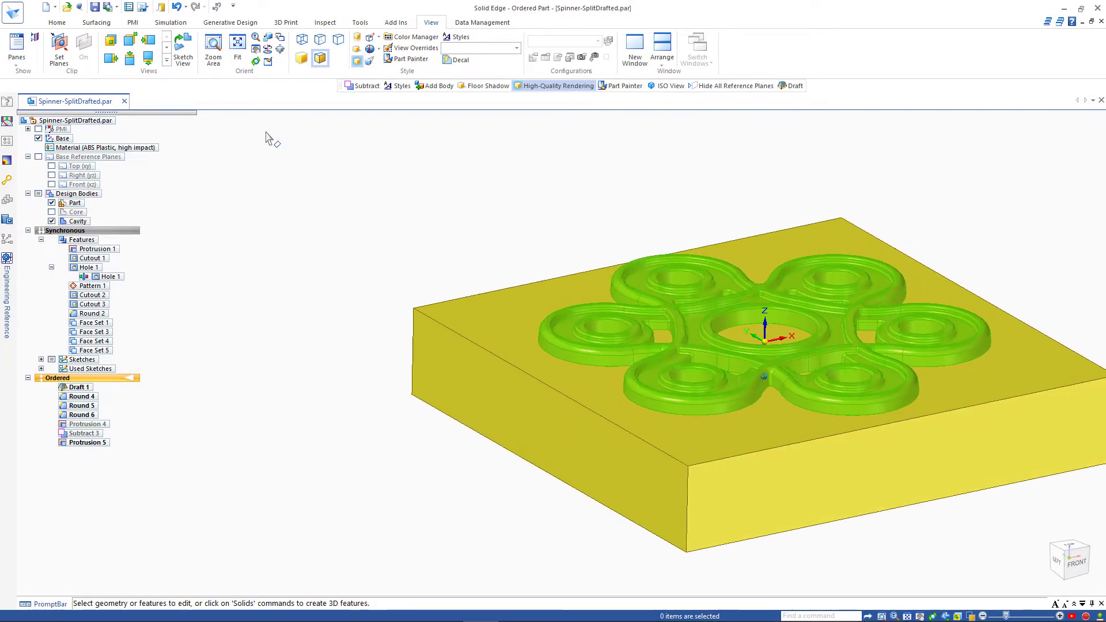
left_click(57, 22)
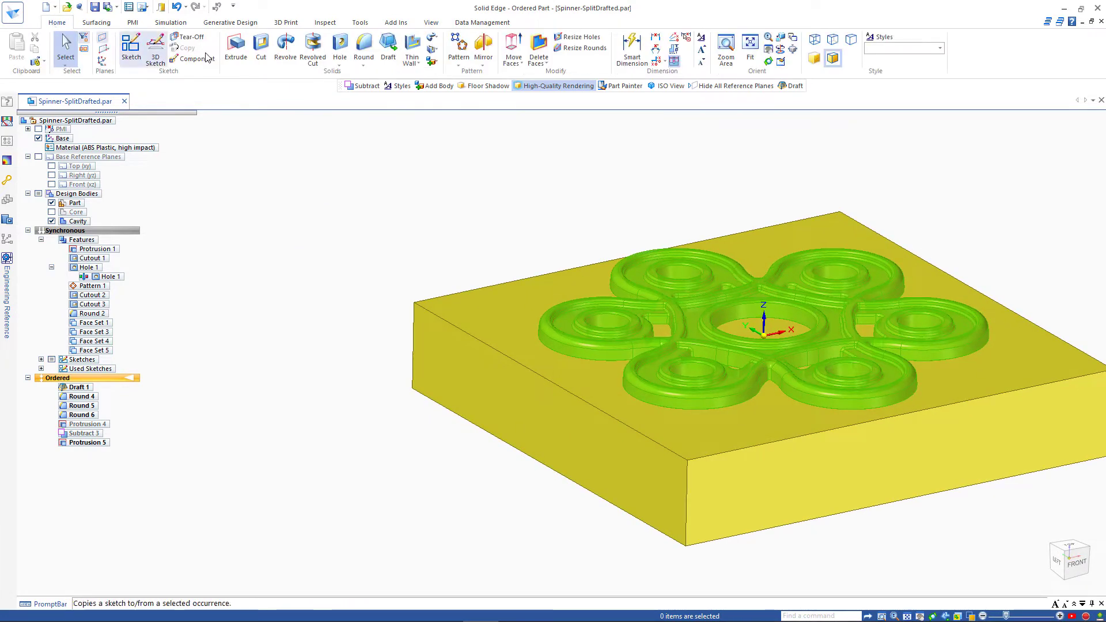
left_click(432, 61)
left_click(456, 129)
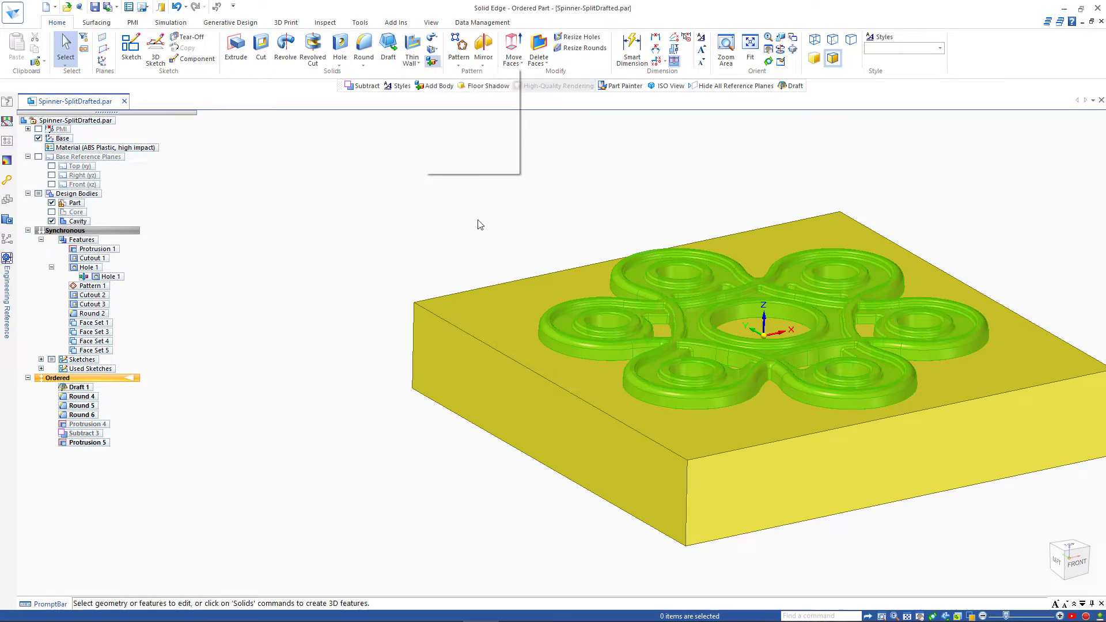
left_click(488, 325)
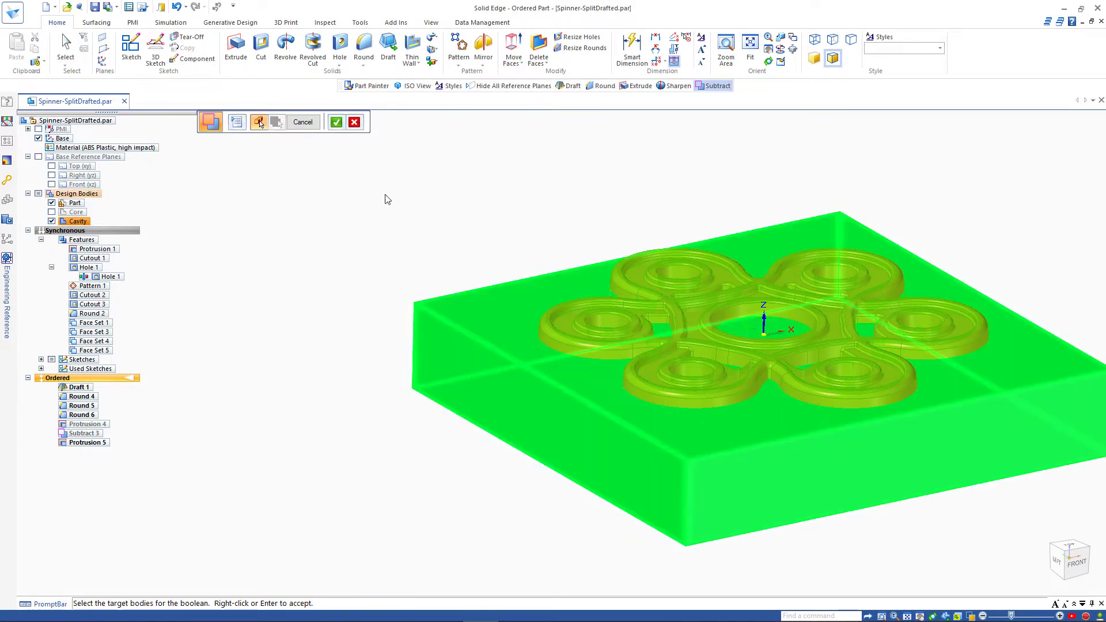
left_click(336, 123)
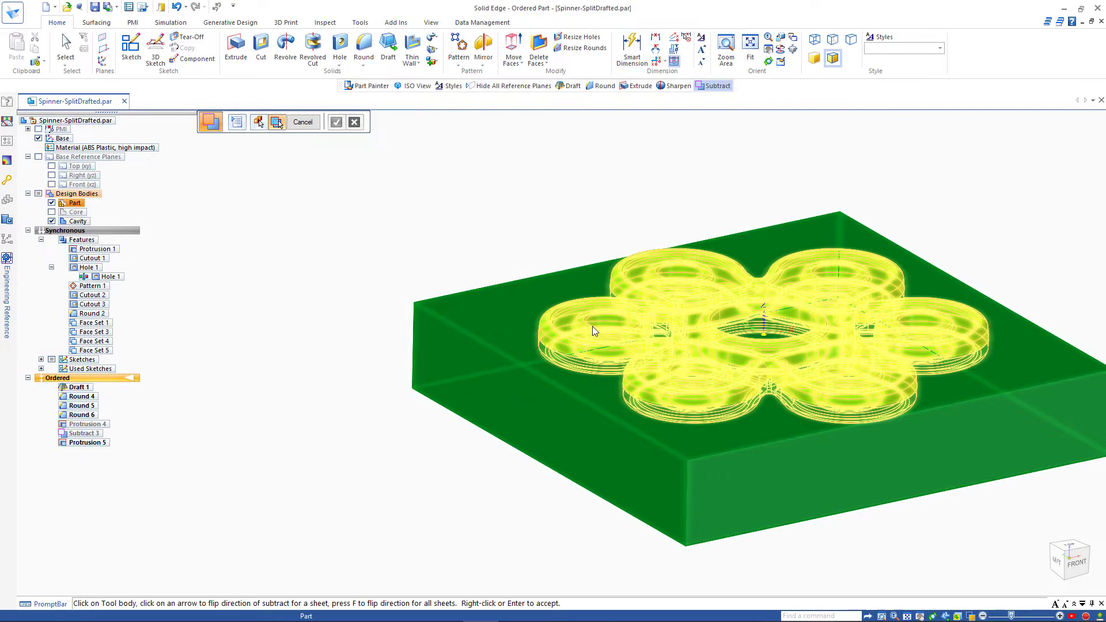
left_click(592, 326)
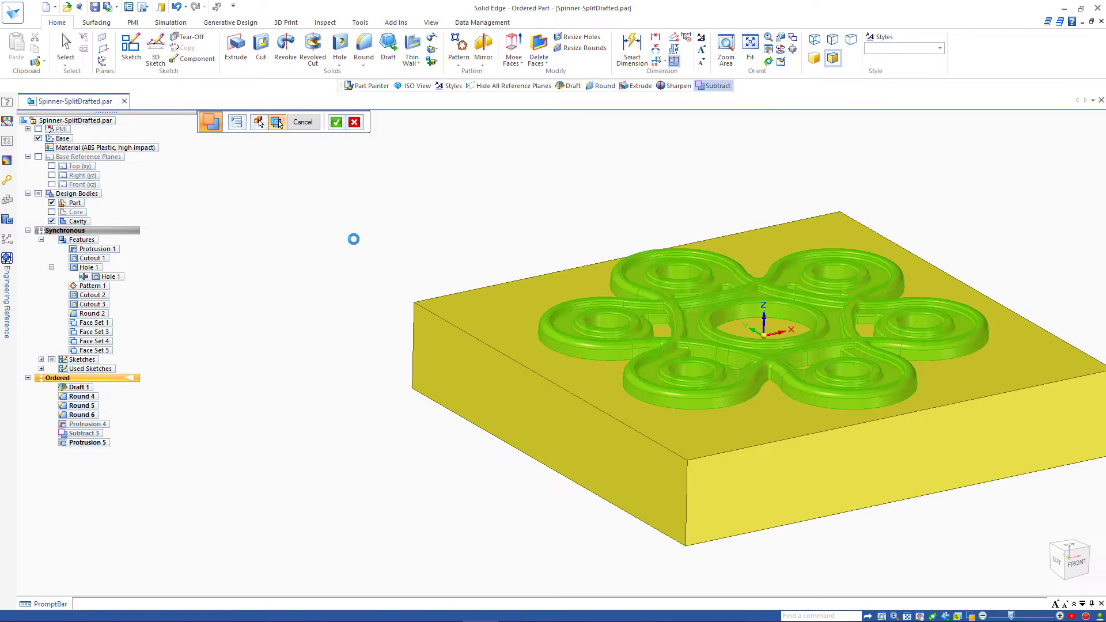
right_click(353, 237)
left_click(301, 123)
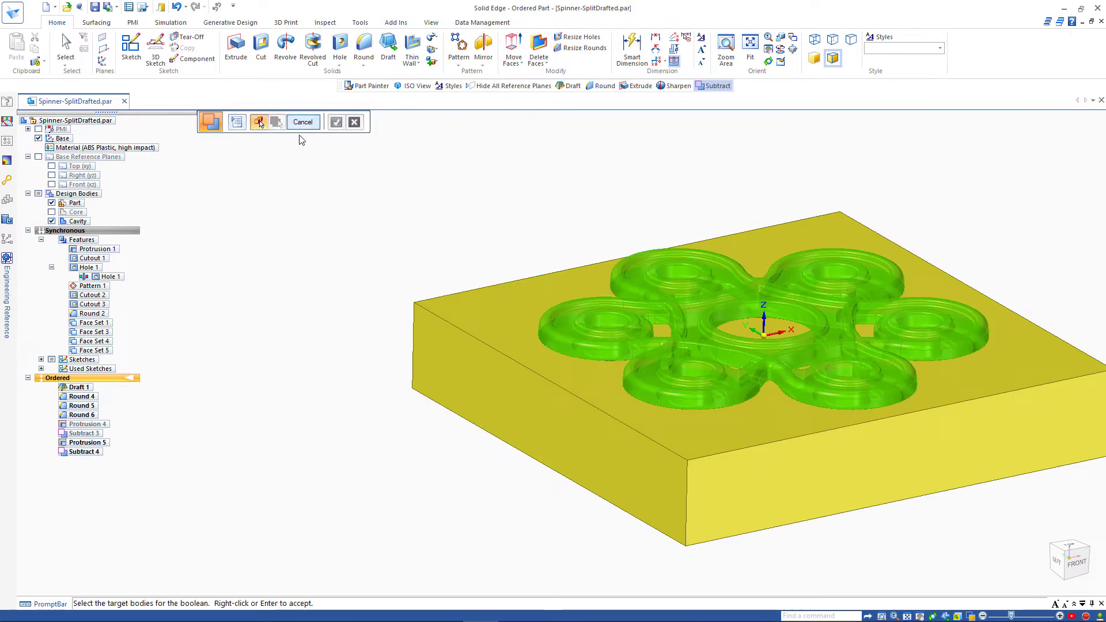
key("Escape")
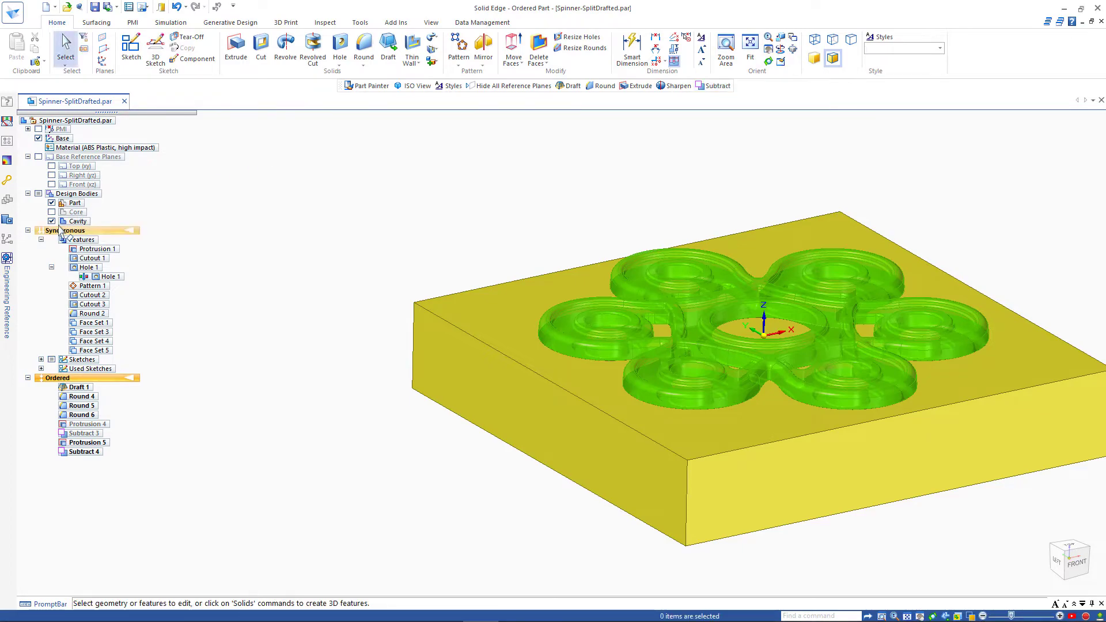
- Hide the Part body so that only the Cavity body is displayed
left_click(52, 203)
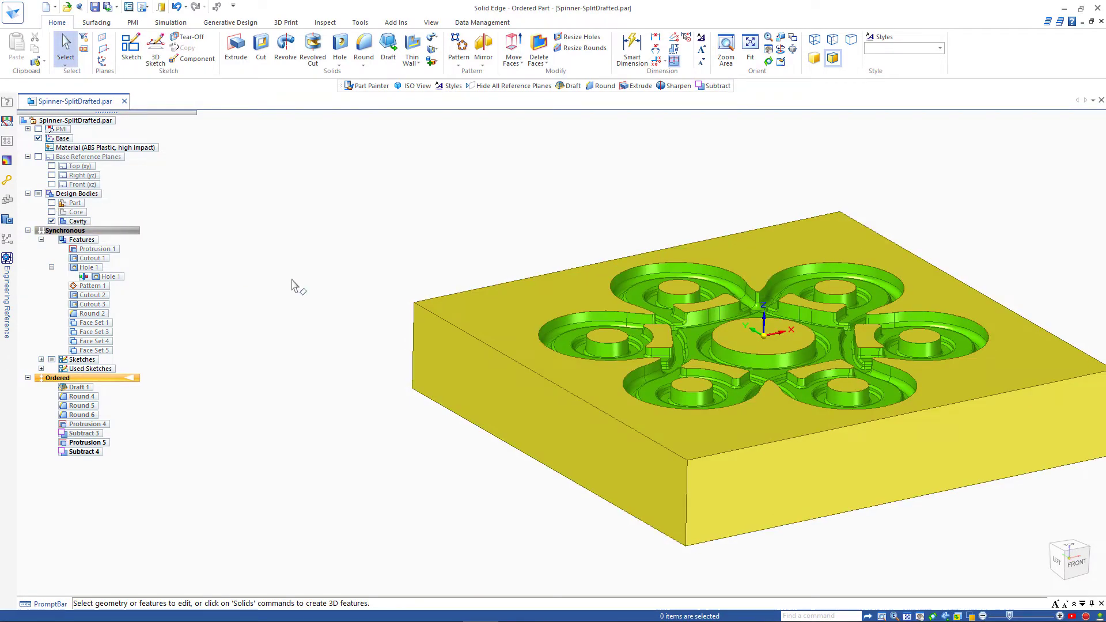
key("ctrl+t")
key("ctrl+i")
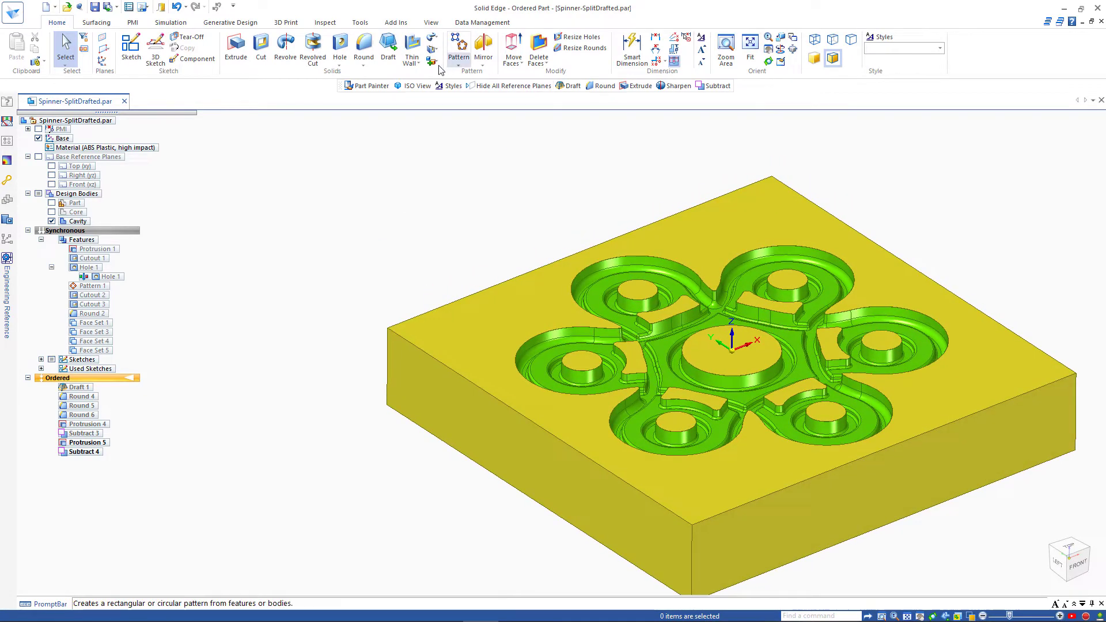
- Repaint the entire Cavity body, including the green recess faces, with the Yellow style using Part Painter set to Body and Replace styles
left_click(437, 25)
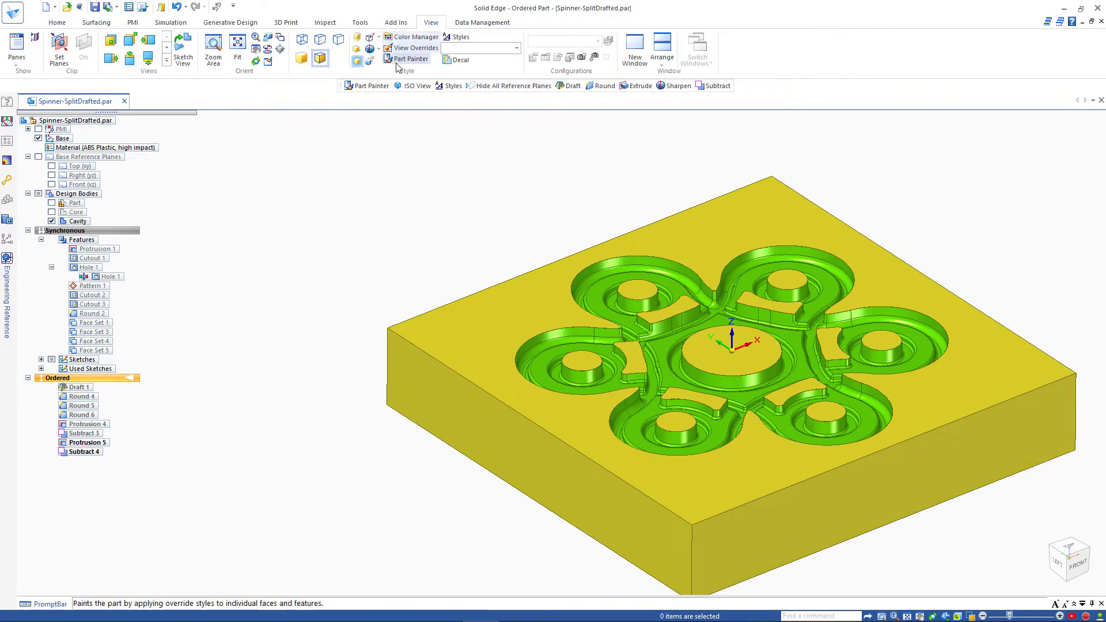
left_click(406, 58)
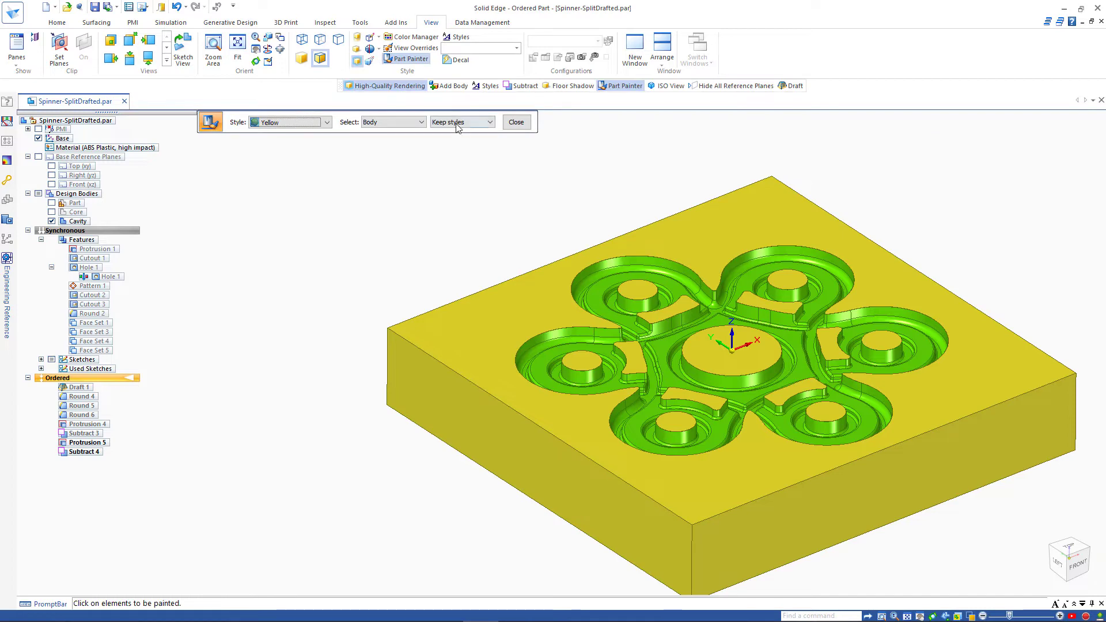
left_click(457, 124)
left_click(452, 140)
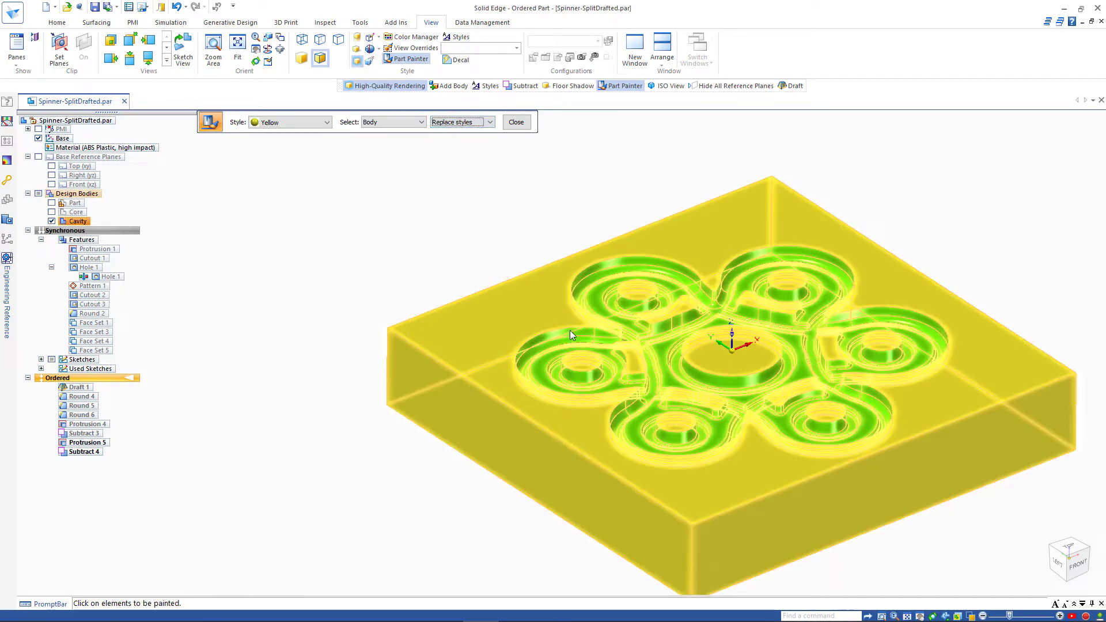
left_click(570, 333)
scroll(433, 276, "down", 2)
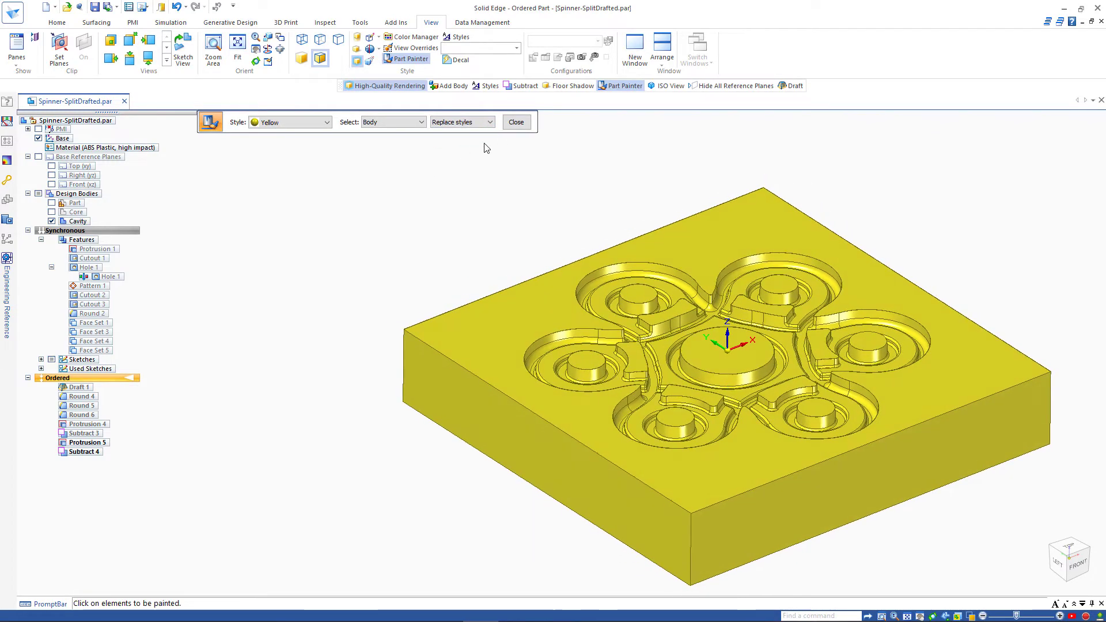
left_click(518, 122)
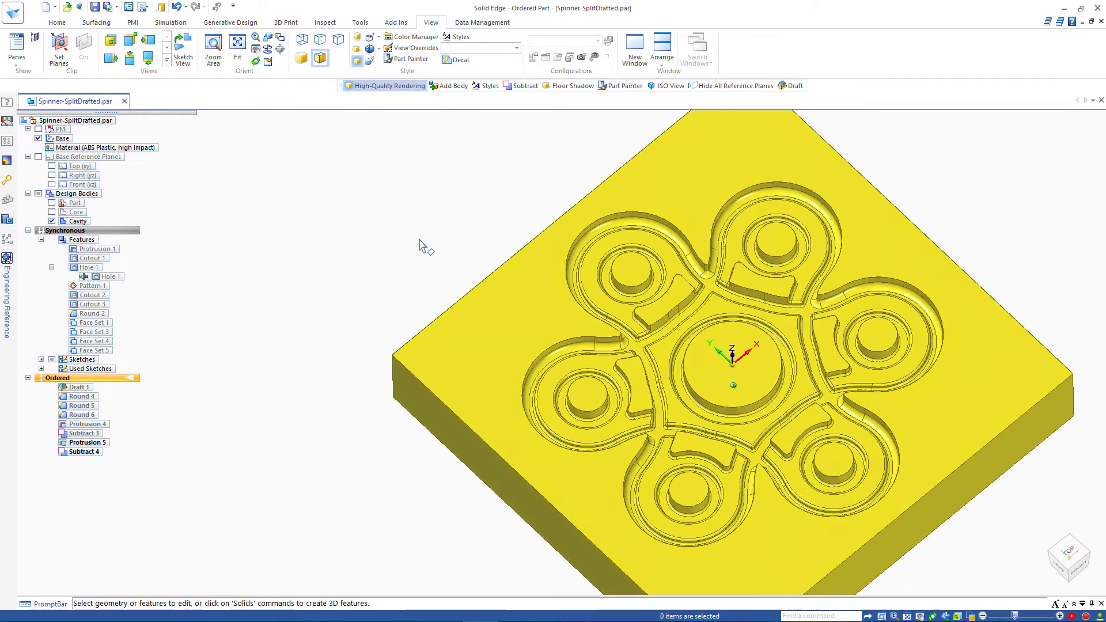
scroll(419, 240, "up", 4)
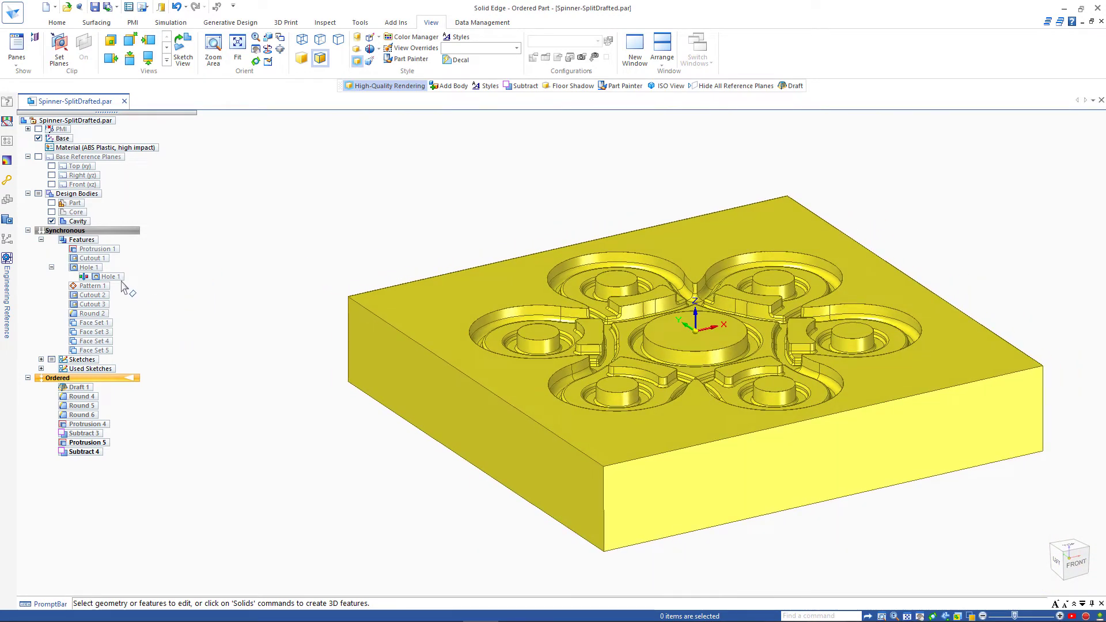
- Show the Core body together with the Cavity body and save the part file
left_click(51, 212)
middle_click_drag(332, 375, 95, 282)
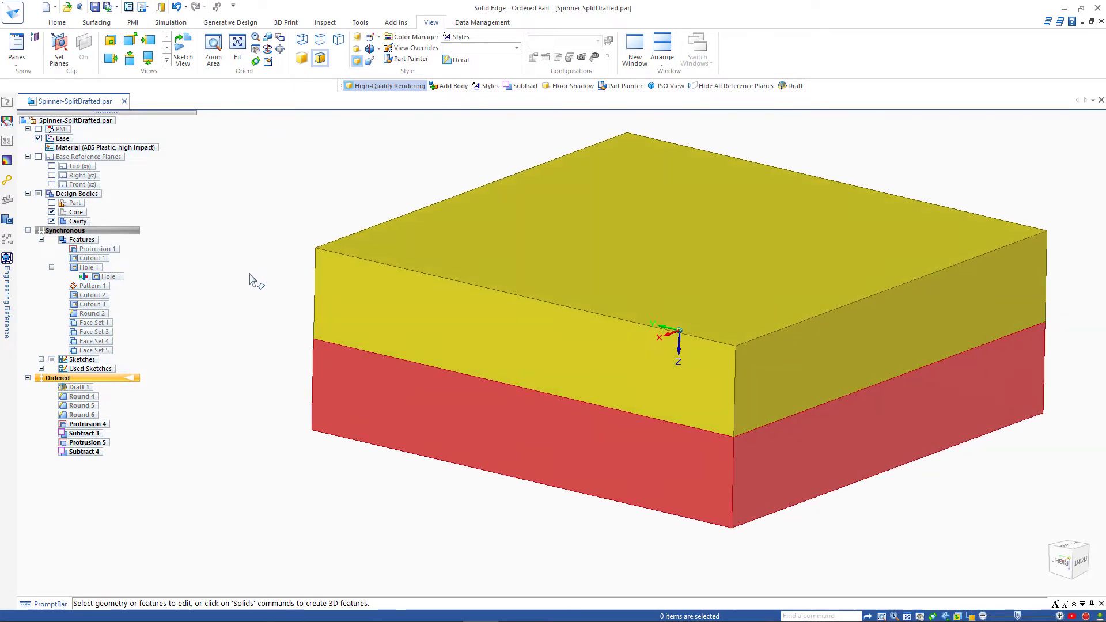
left_click(57, 22)
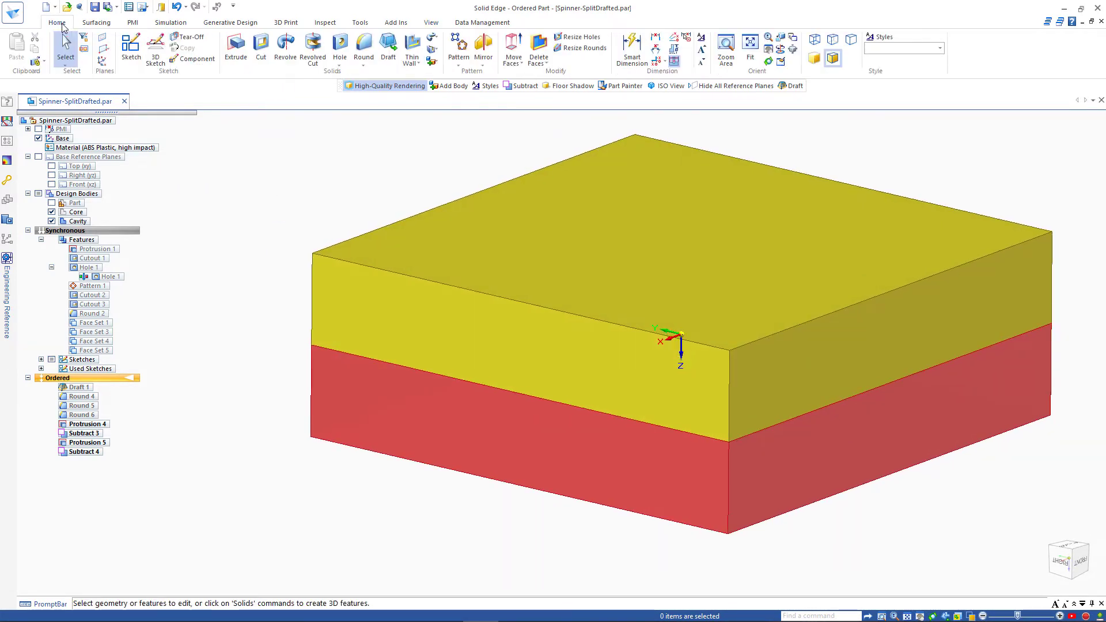
left_click(95, 7)
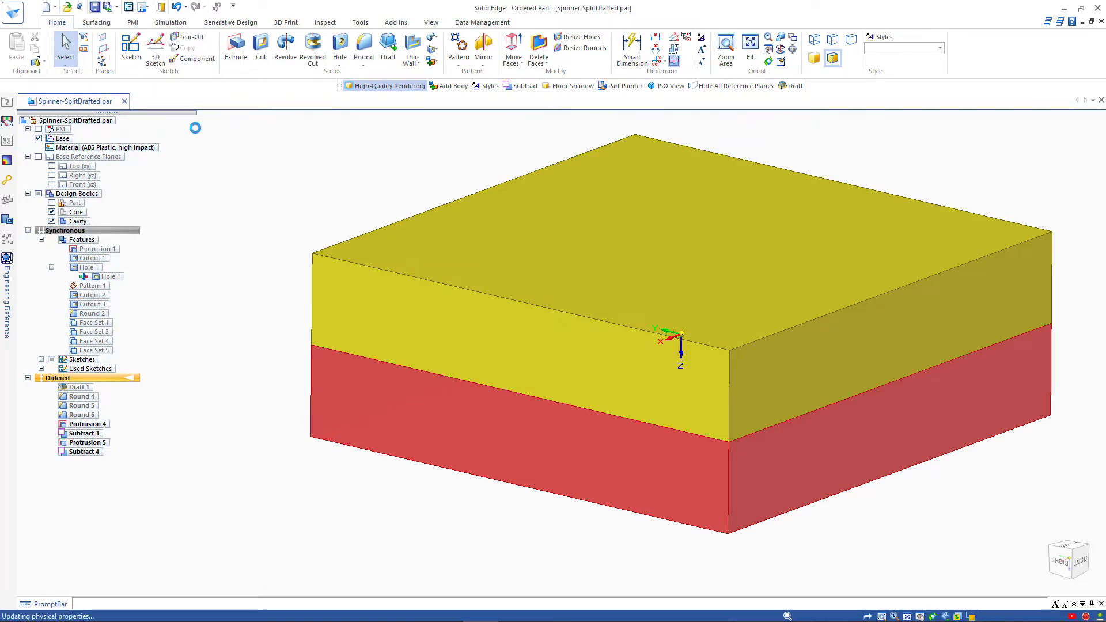
- Publish the Part, Core and Cavity bodies to separate part files with Multi-body Publish, also creating the assembly Spinner-SplitDrafted.asm
left_click(437, 63)
left_click(471, 100)
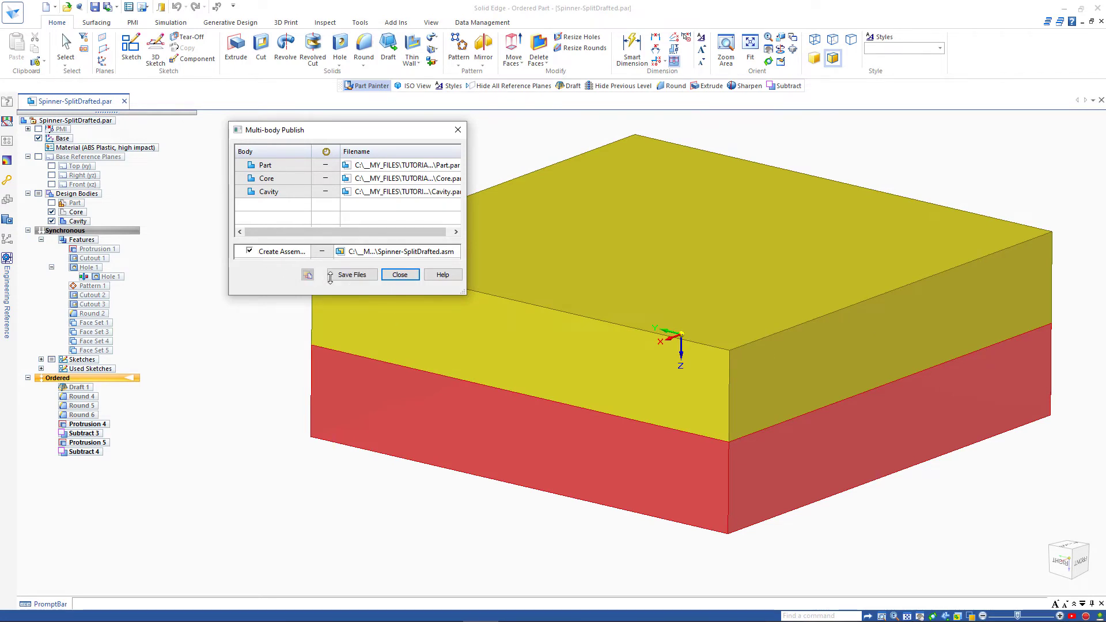
left_click(348, 276)
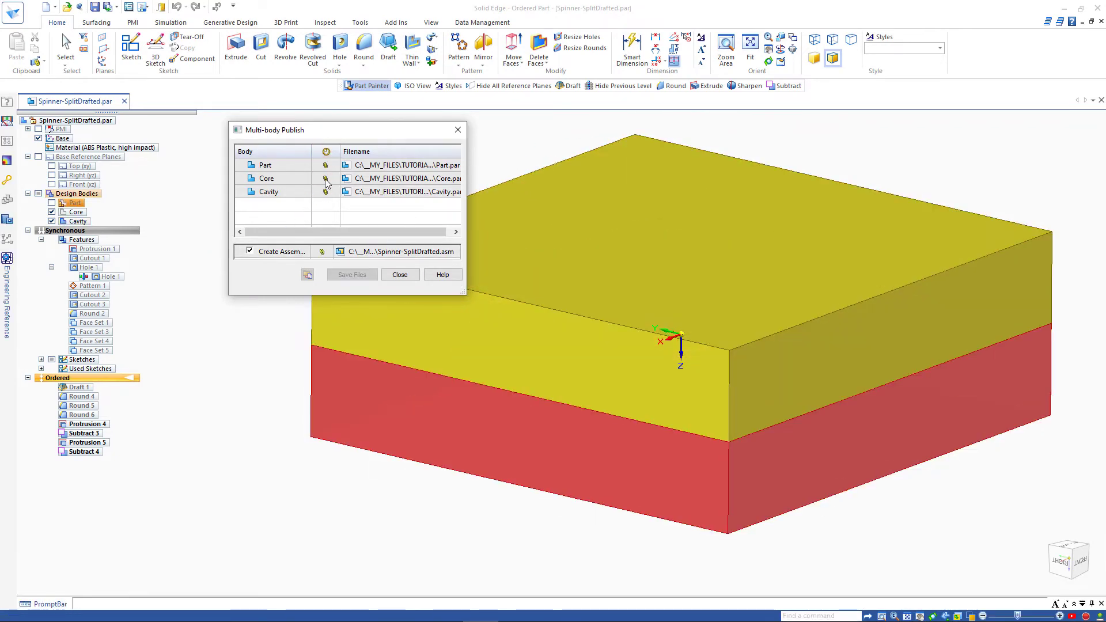
left_click(295, 191)
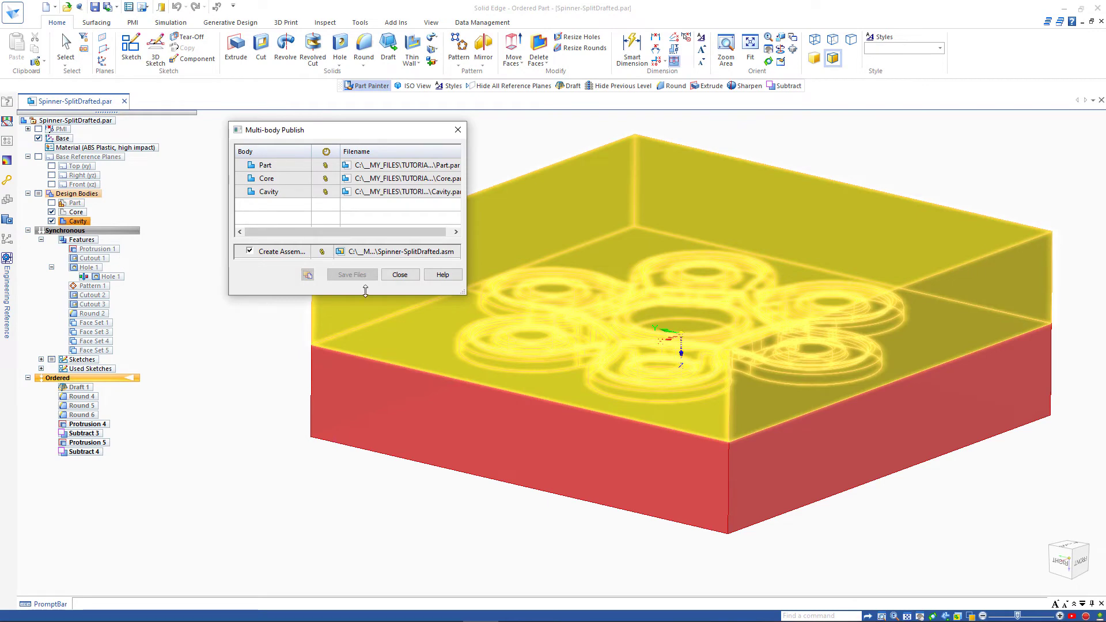
left_click(400, 275)
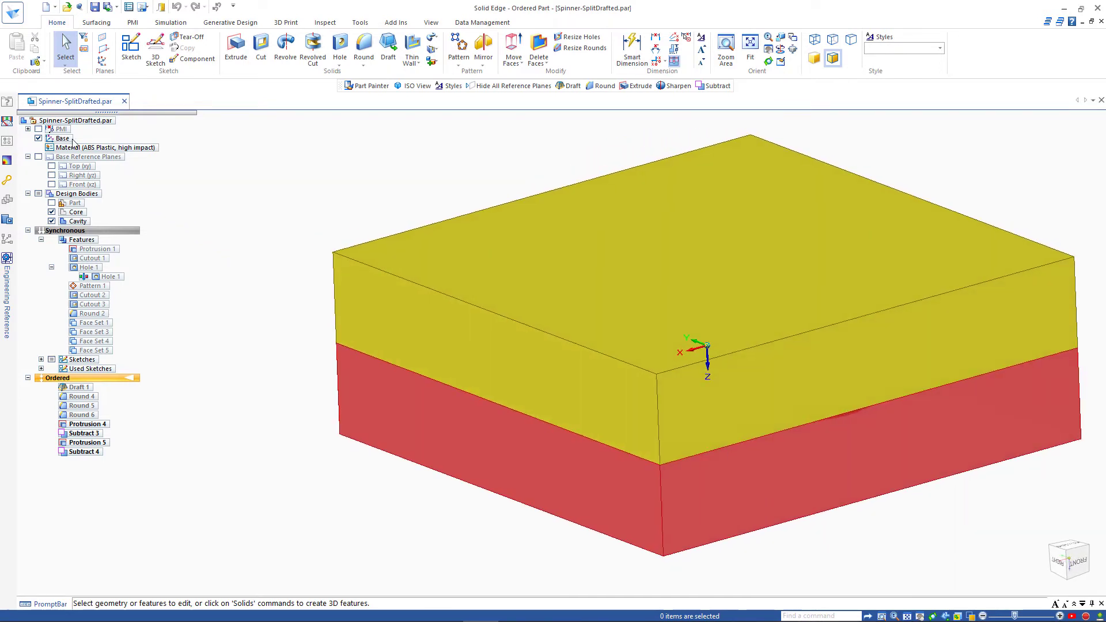
- Close Spinner-SplitDrafted.par and open the published Cavity.par from the recent files
left_click(125, 102)
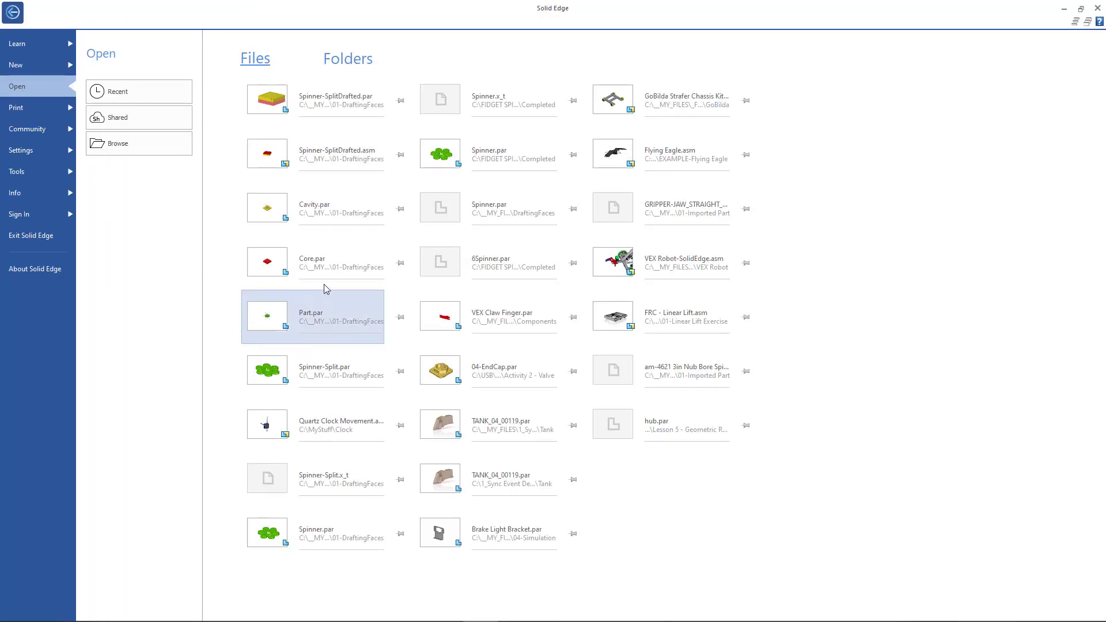
left_click(299, 228)
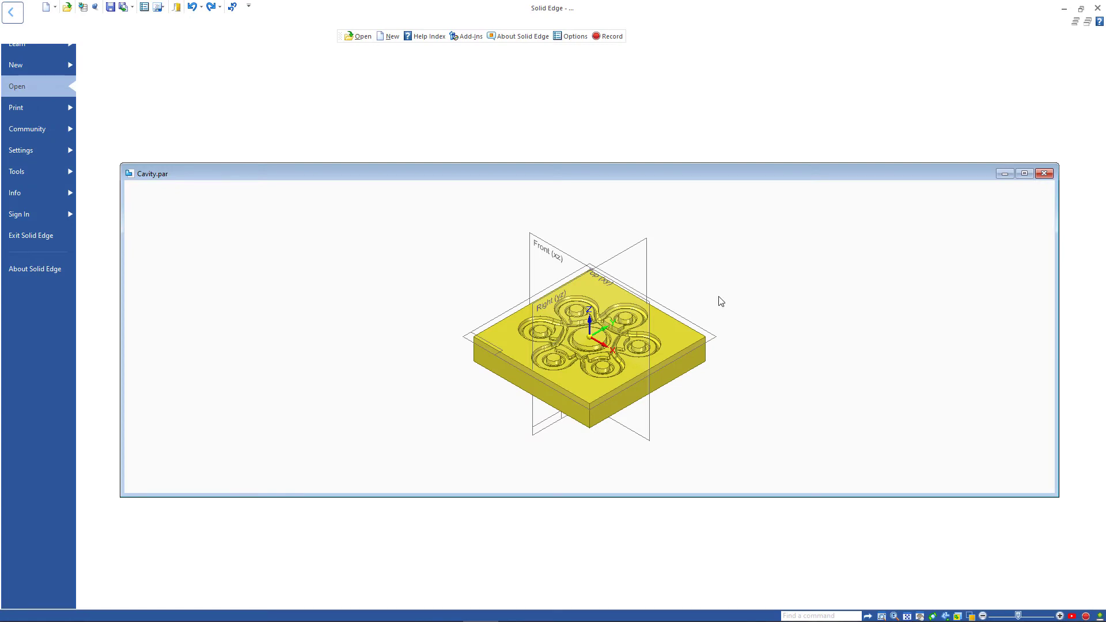
left_click(1041, 245)
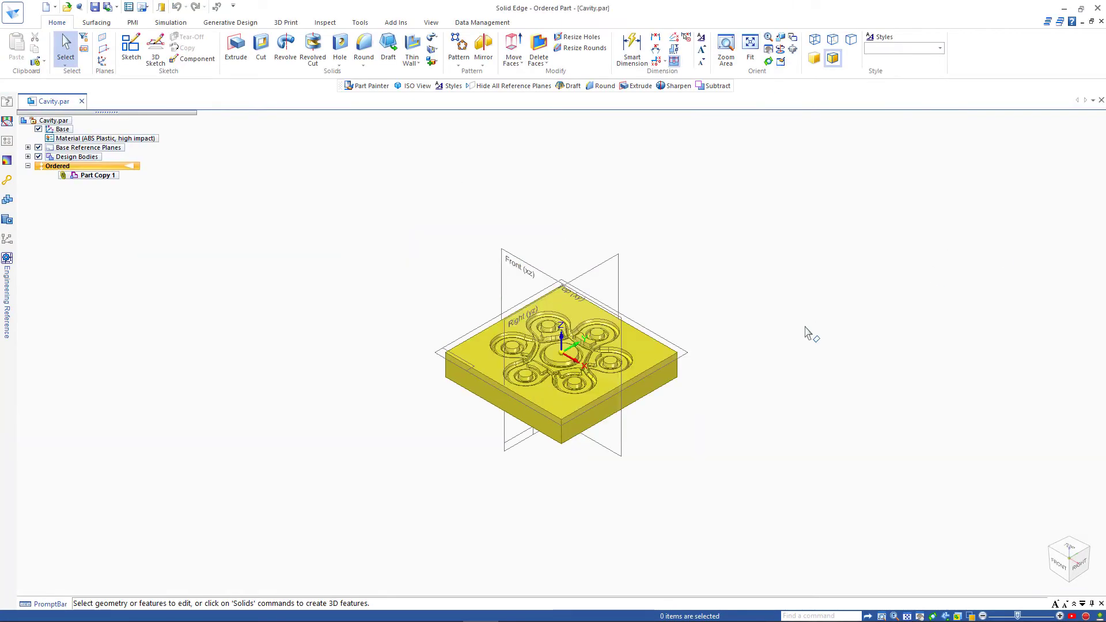
- Hide the base reference planes and the Base coordinate system in Cavity.par, keeping the design body displayed
scroll(743, 346, "up", 6)
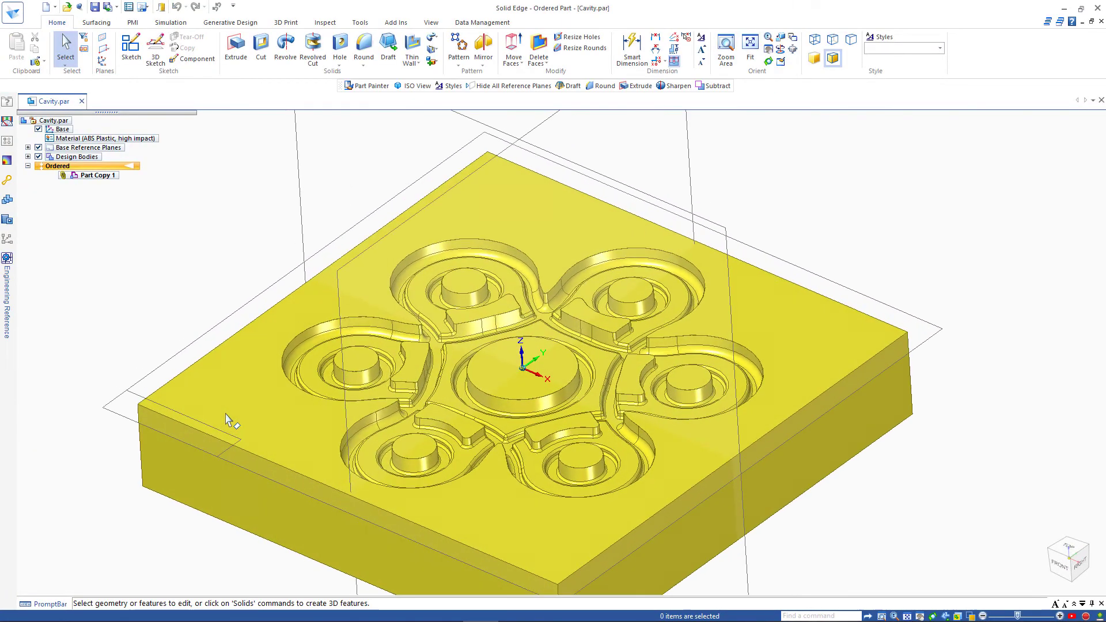
left_click(38, 157)
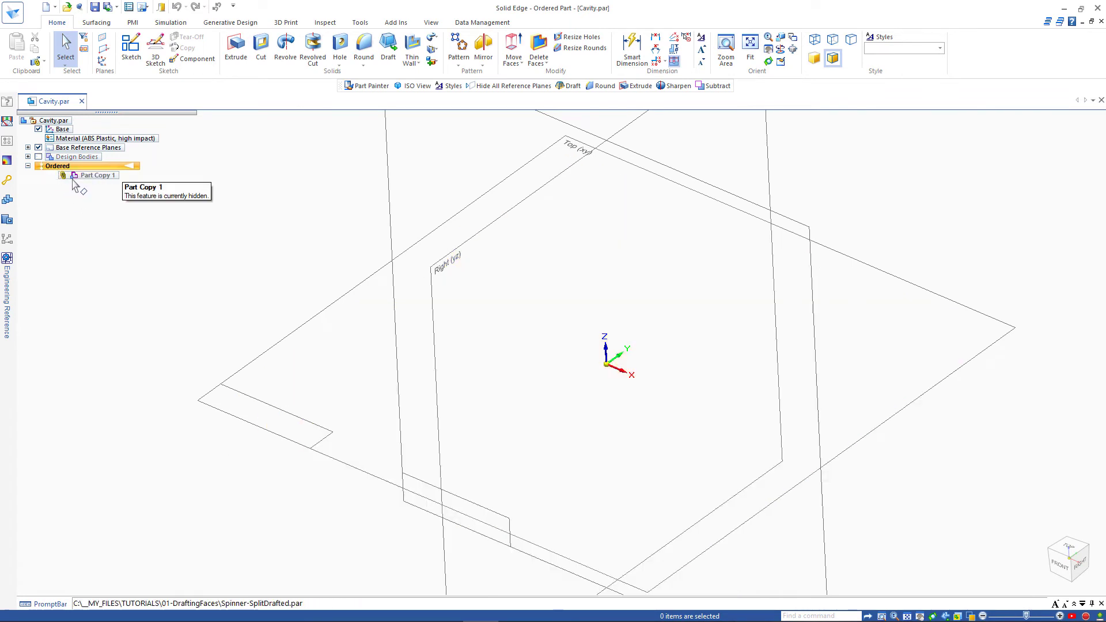
left_click(39, 157)
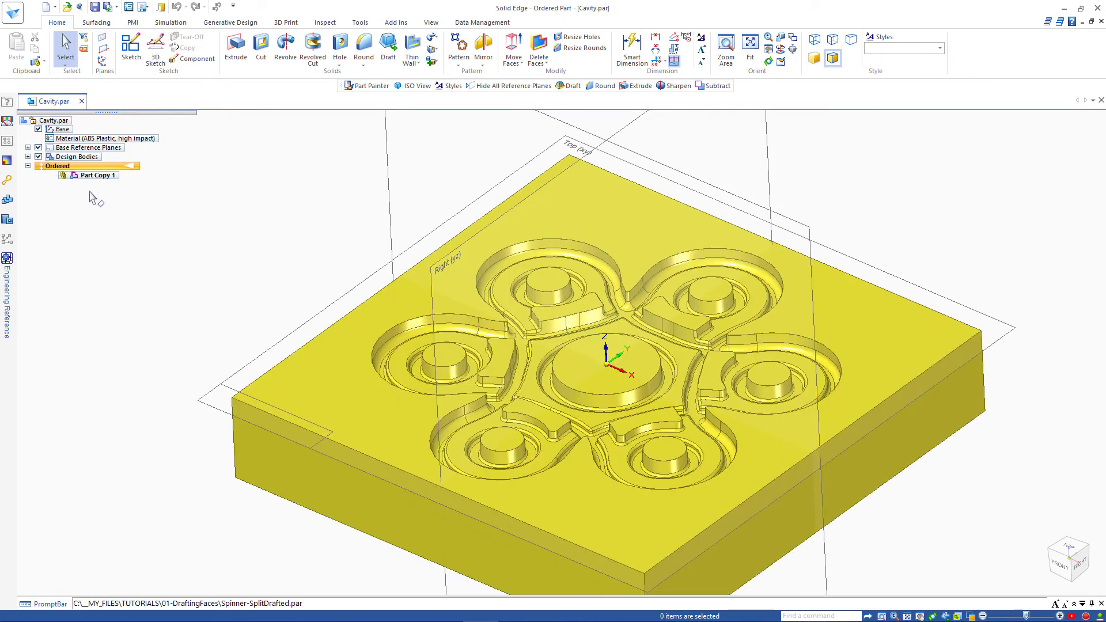
left_click(38, 147)
key("ctrl+f")
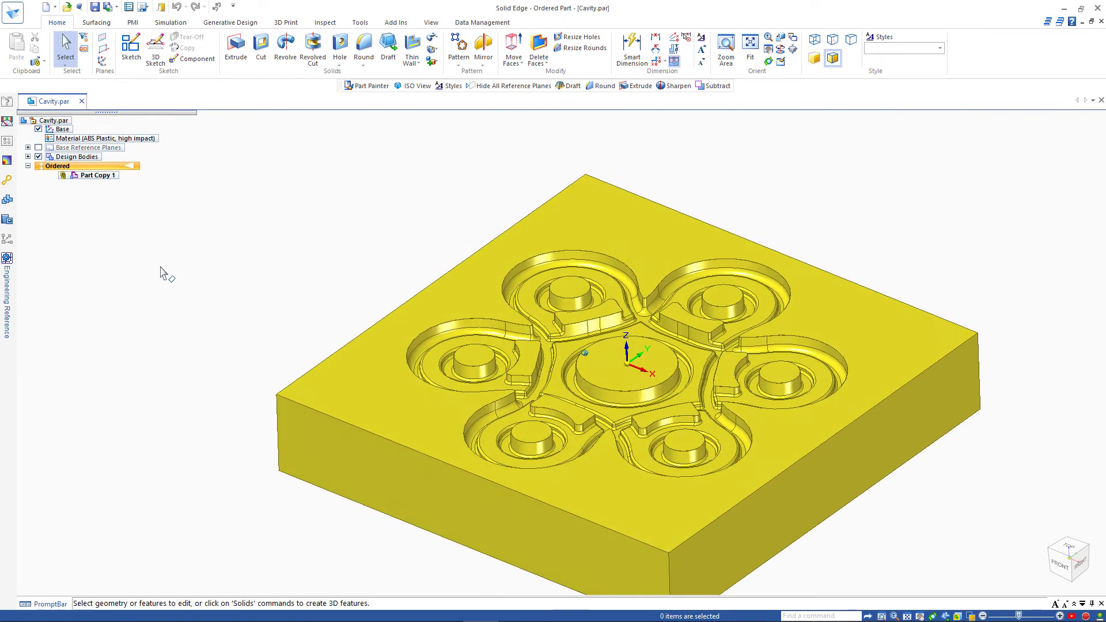
left_click(38, 129)
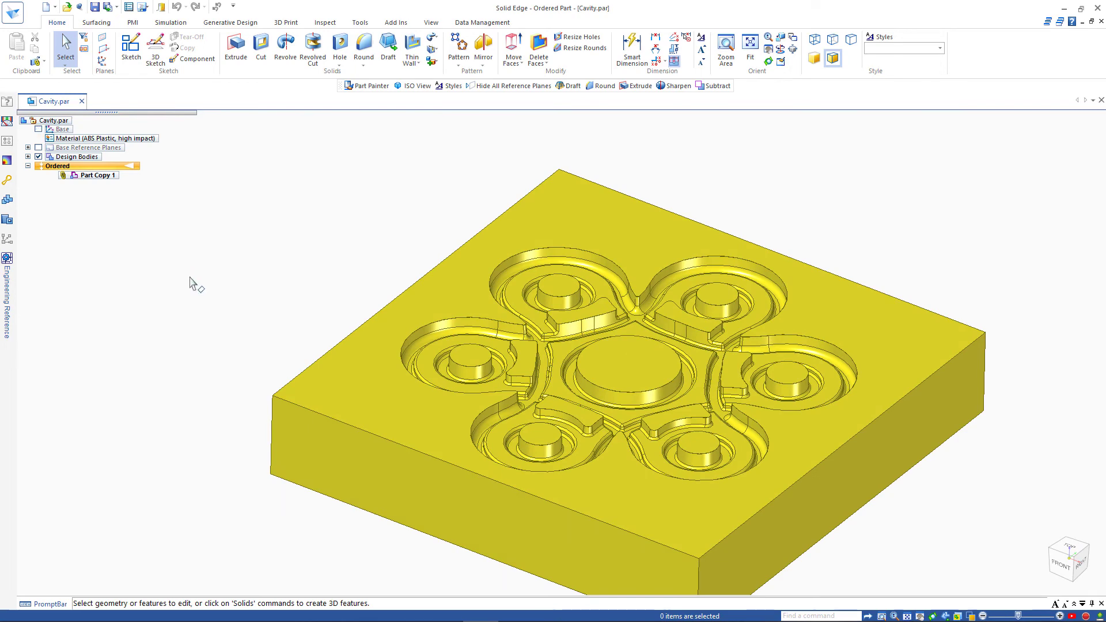
key("ctrl+f")
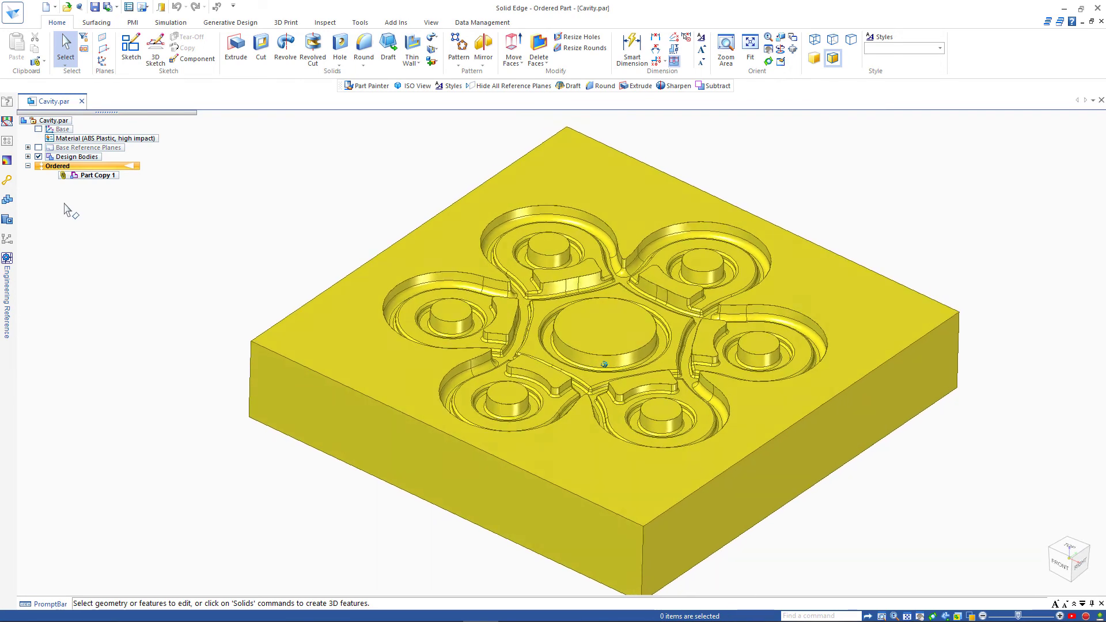
- Examine the file link settings in the Part Copy feature's parameters and leave the definition without changes
left_click(86, 175)
right_click(88, 176)
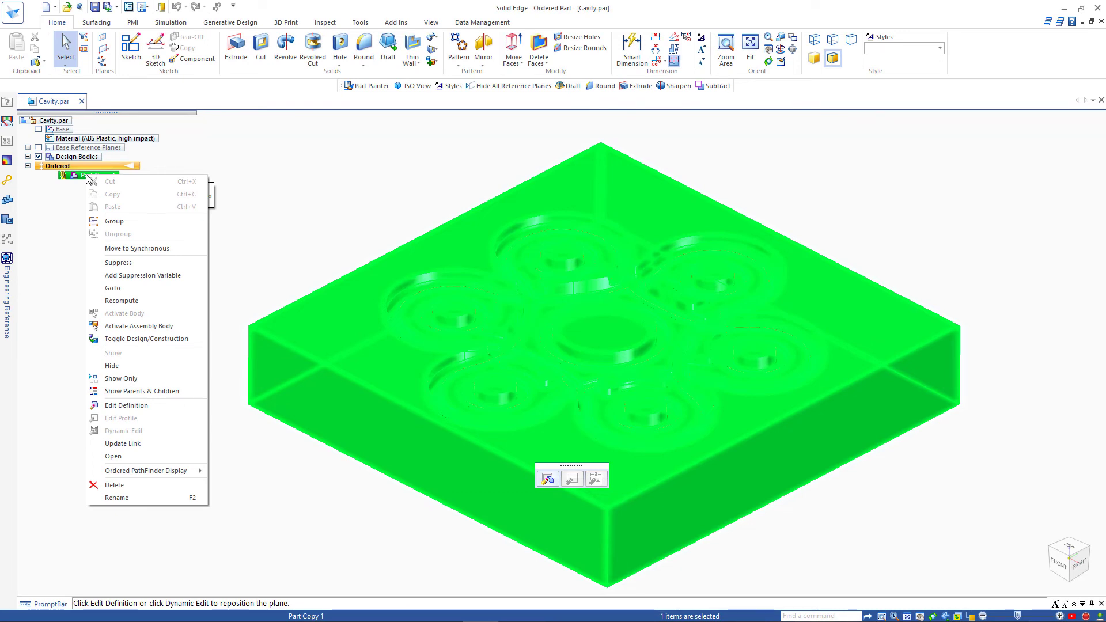
left_click(132, 407)
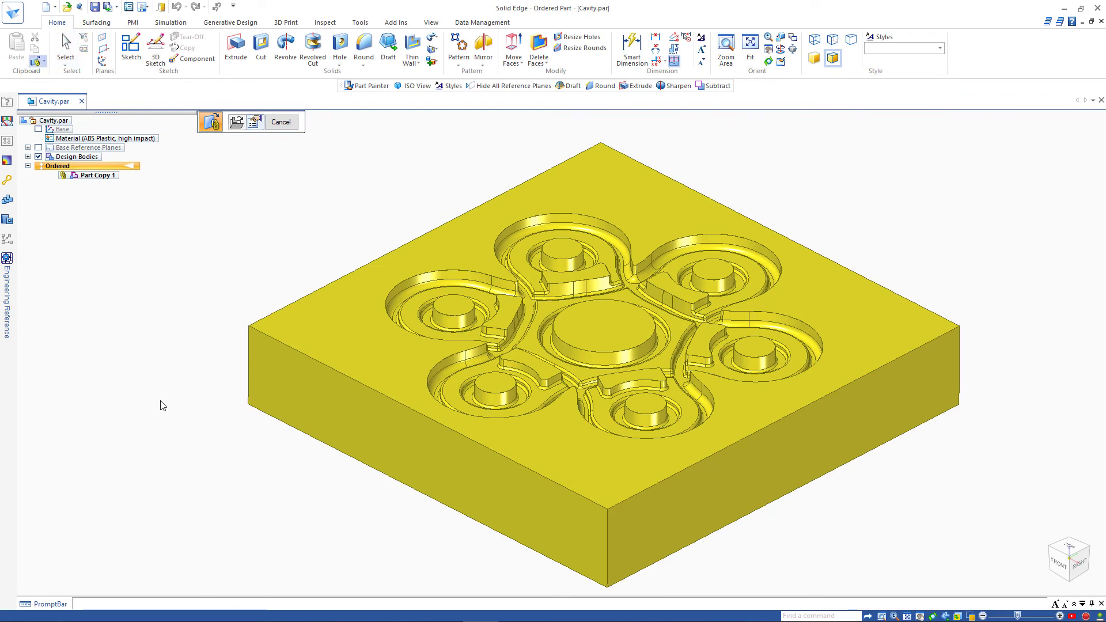
left_click(255, 122)
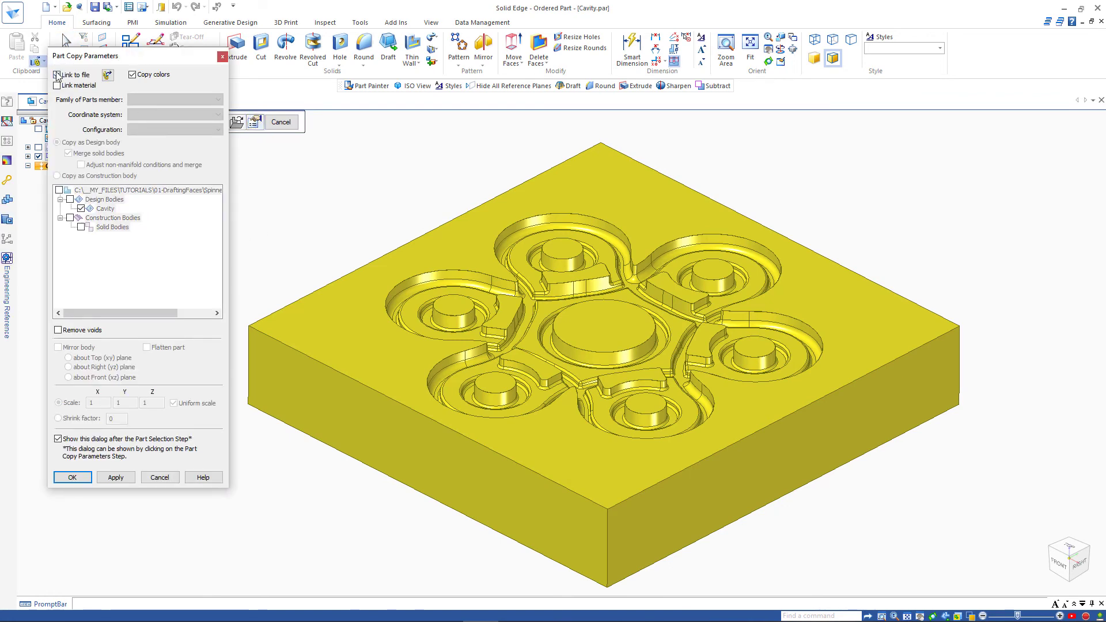
left_click(160, 478)
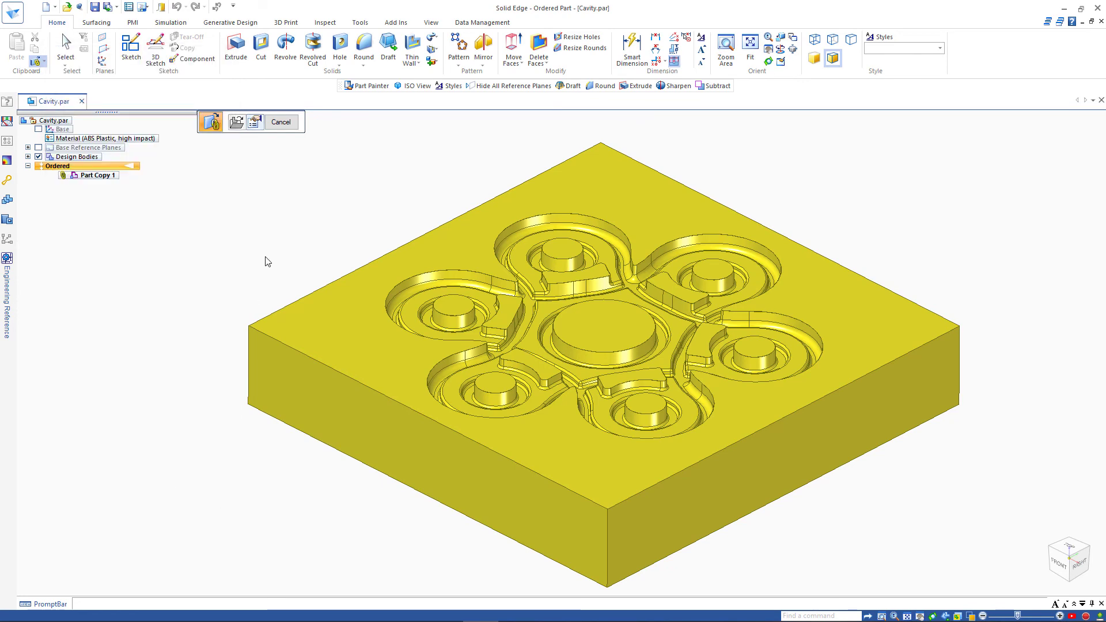
left_click(281, 123)
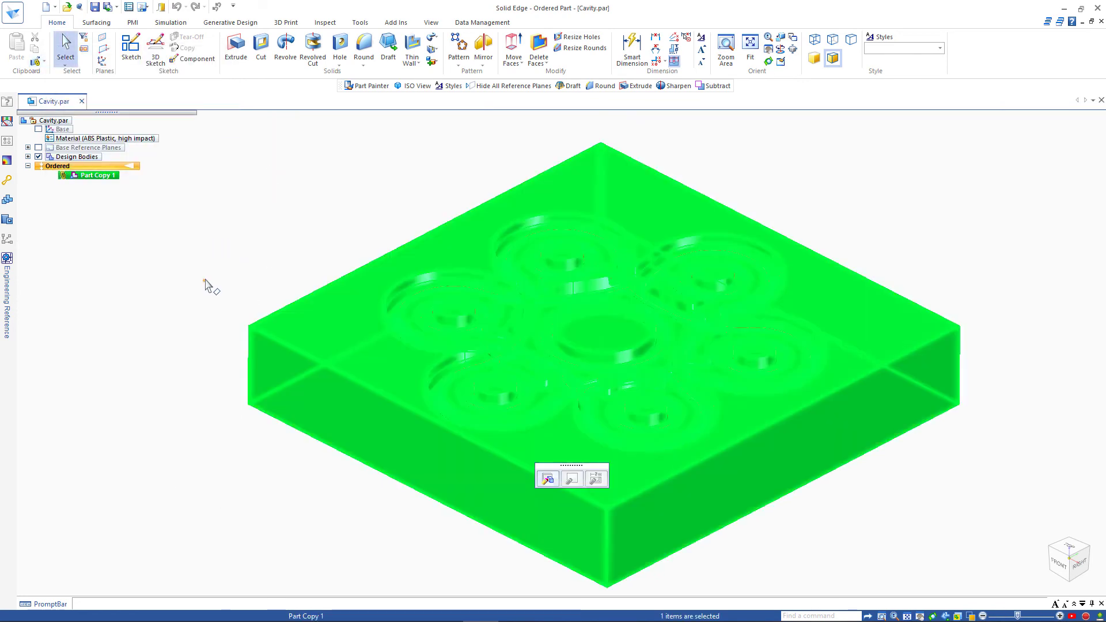